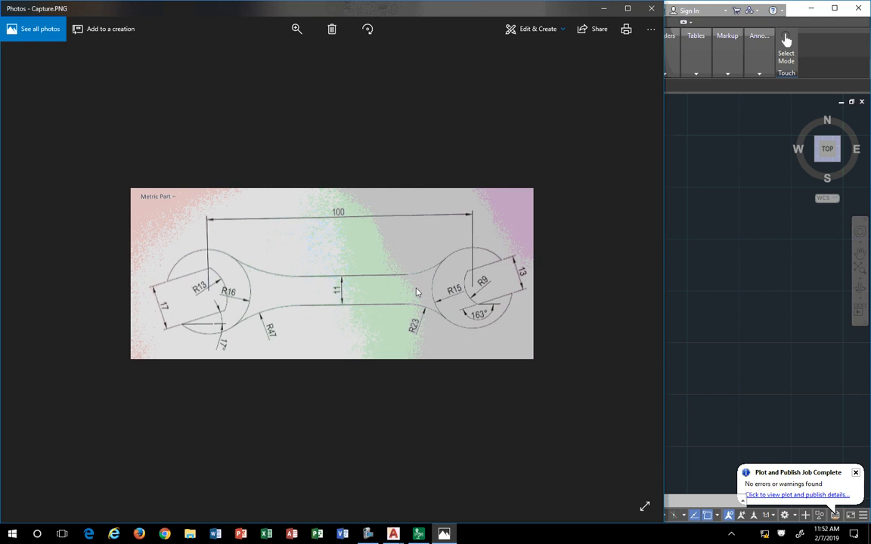
# Step: Start drawing on the Capture.PNG reference image and set the pencil colour to red
pyautogui.scroll(3, 414, 292)
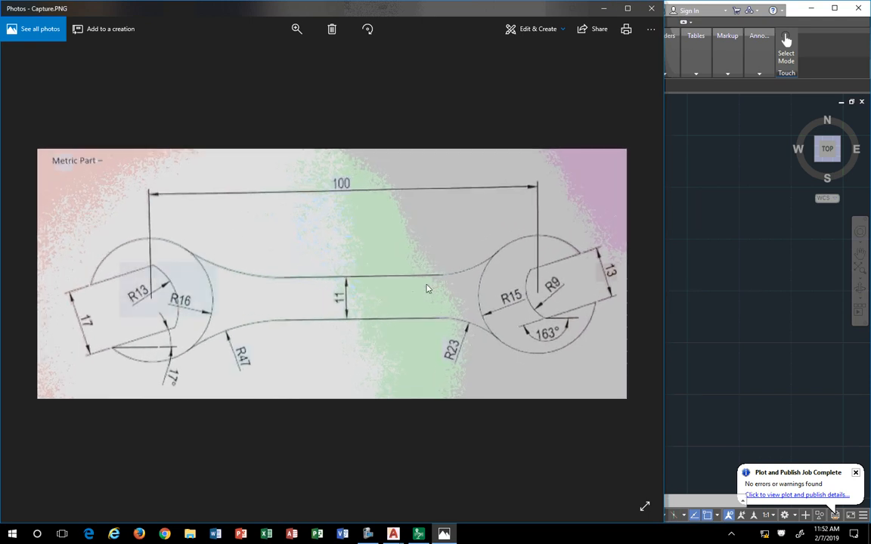
pyautogui.scroll(1, 426, 289)
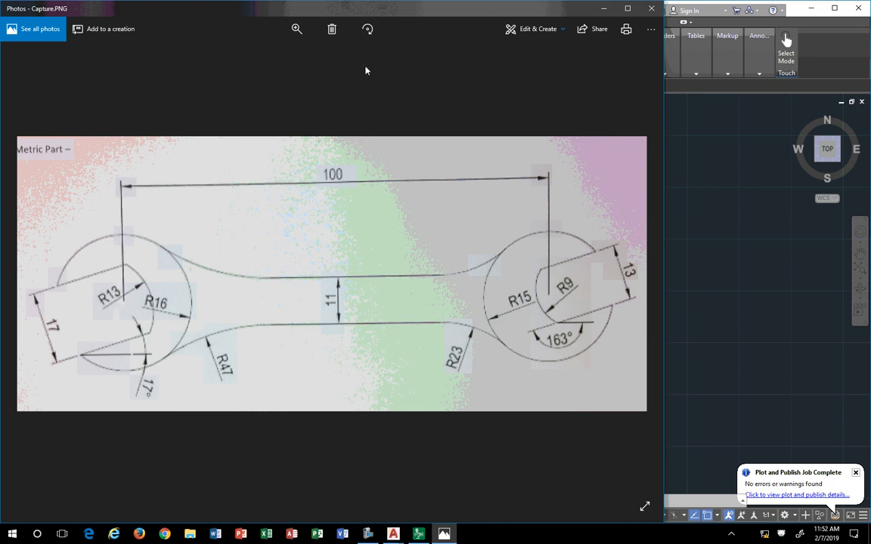
pyautogui.click(545, 29)
pyautogui.click(490, 80)
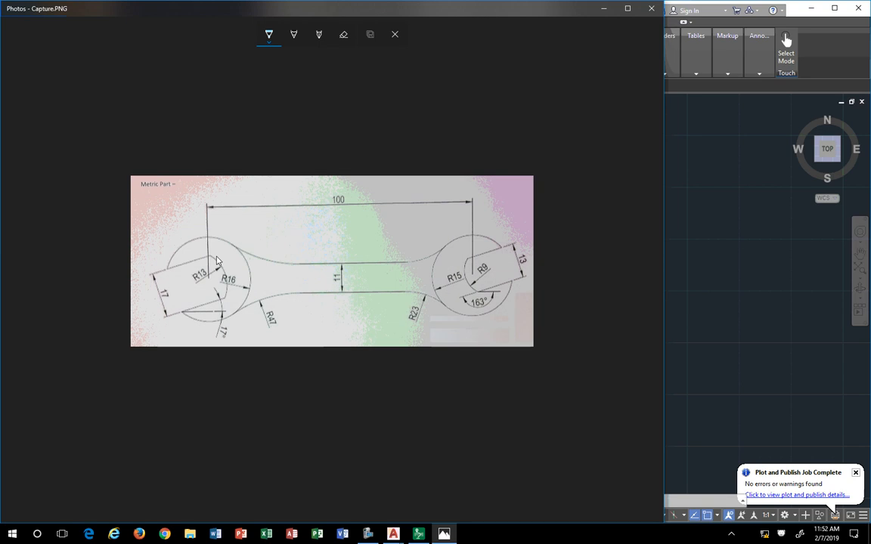
pyautogui.click(292, 35)
pyautogui.click(202, 253)
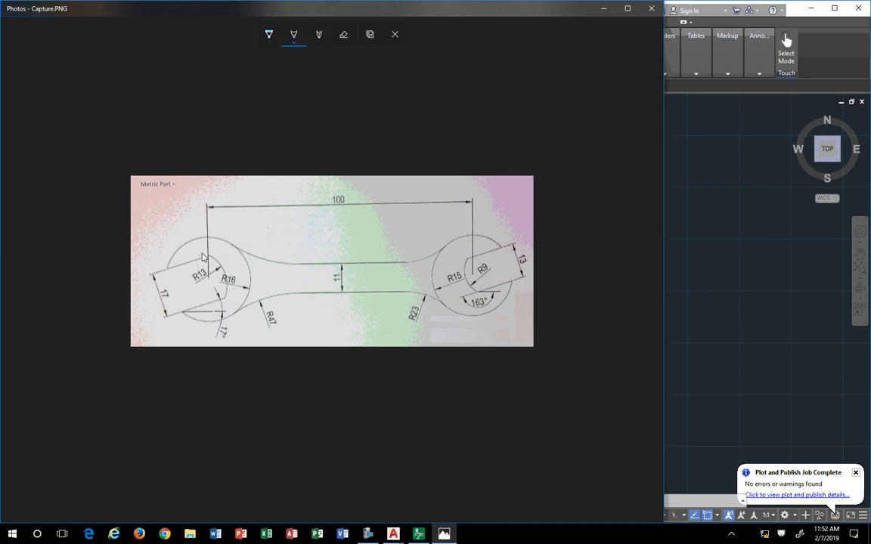
pyautogui.click(295, 46)
pyautogui.click(252, 111)
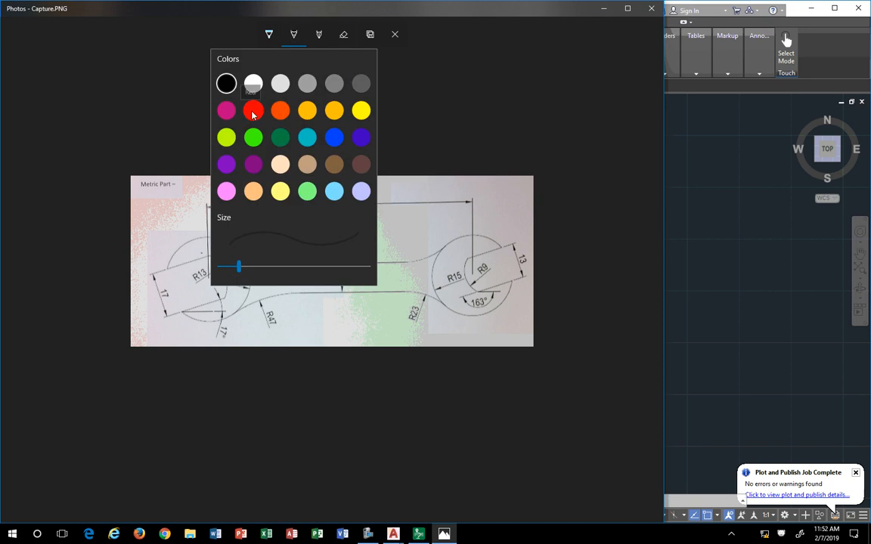
# Step: Trace the R13 and R9 arcs on the reference image in red and circle both radius labels
pyautogui.moveTo(210, 256); pyautogui.dragTo(225, 295)
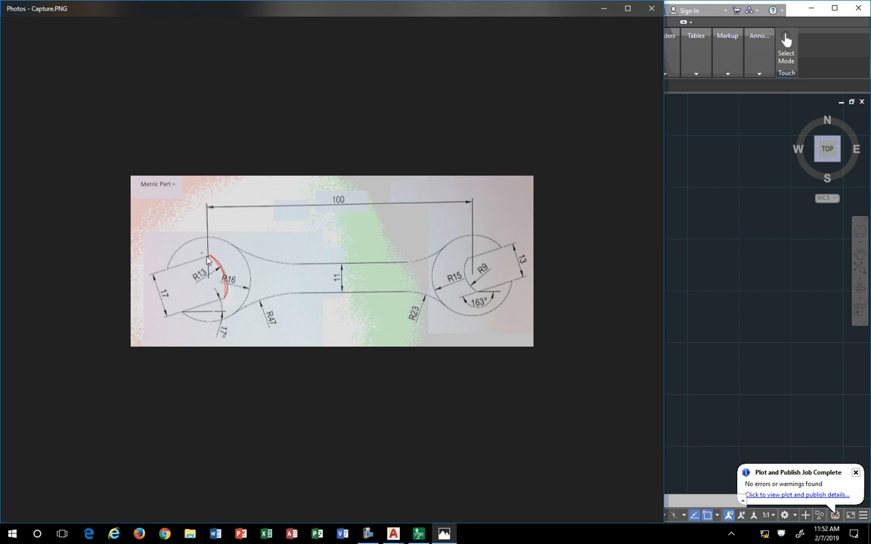
pyautogui.moveTo(209, 259)
pyautogui.mouseDown()
pyautogui.moveTo(190, 277)
pyautogui.moveTo(204, 286)
pyautogui.mouseUp()
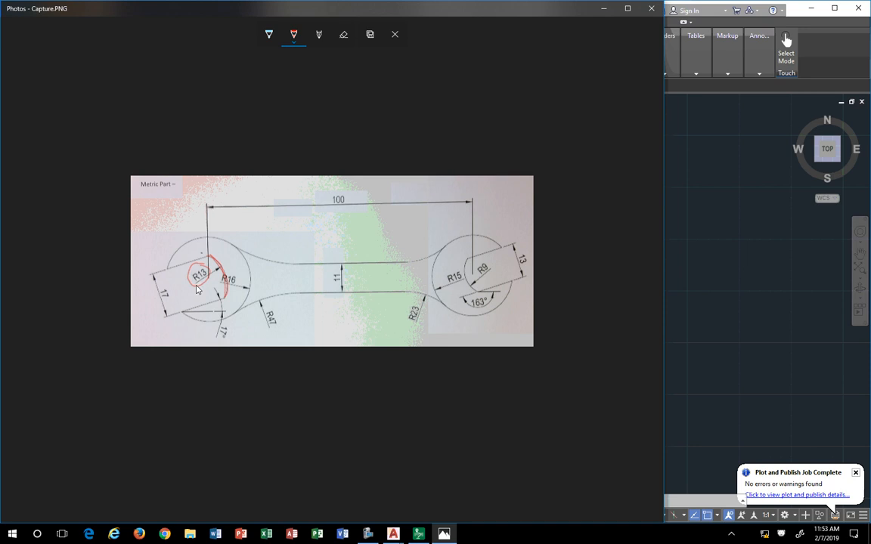
pyautogui.moveTo(469, 257)
pyautogui.mouseDown()
pyautogui.moveTo(487, 275)
pyautogui.moveTo(488, 261)
pyautogui.mouseUp()
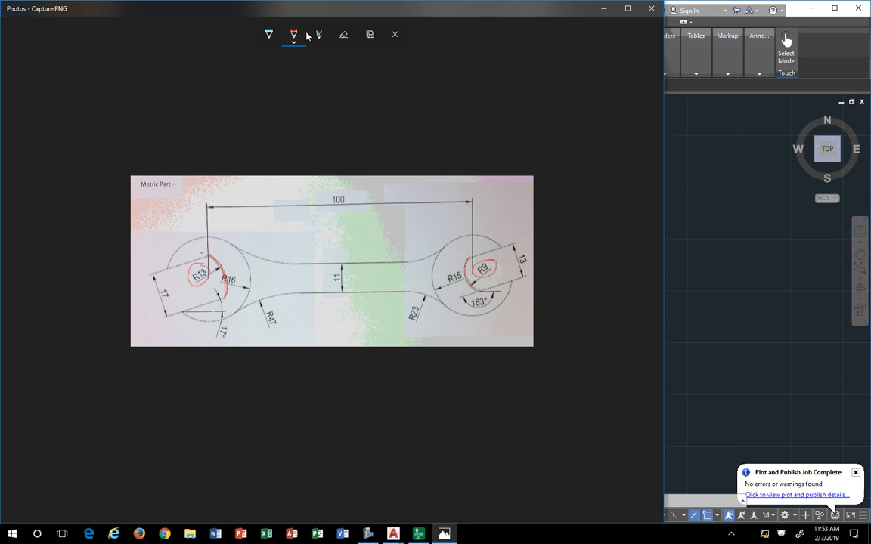
# Step: Arrange the reference image and the AutoCAD Drawing1.dwg window side by side, with the drawing window widened over part of the image
pyautogui.moveTo(356, 14)
pyautogui.mouseDown()
pyautogui.moveTo(3, 135)
pyautogui.moveTo(2, 190)
pyautogui.mouseUp()
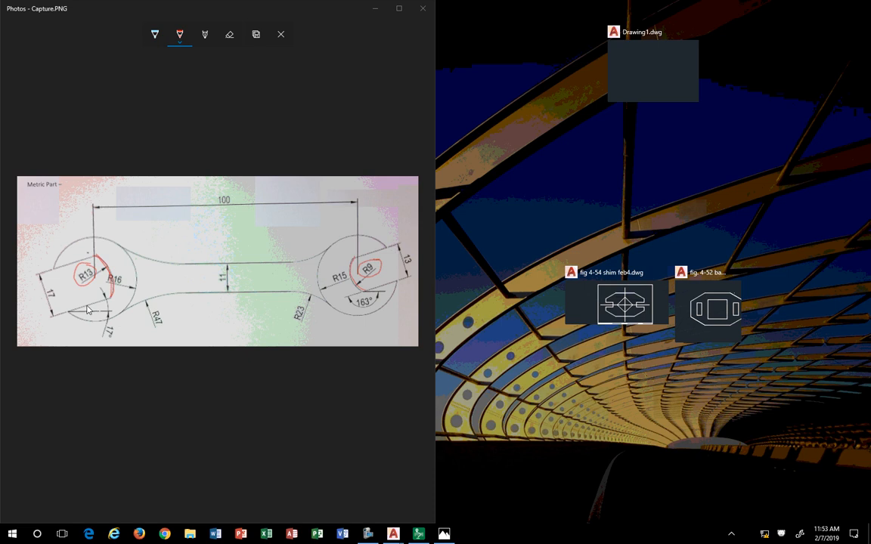
pyautogui.click(653, 69)
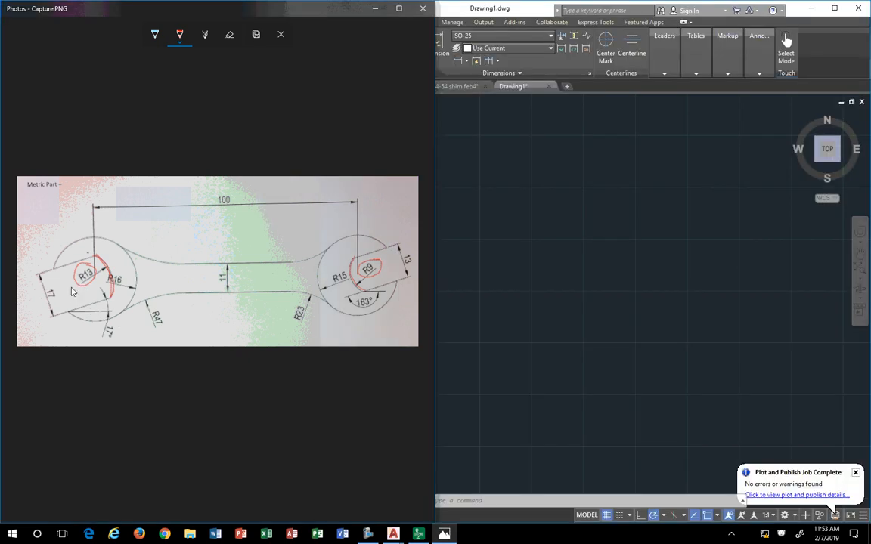
pyautogui.click(582, 275)
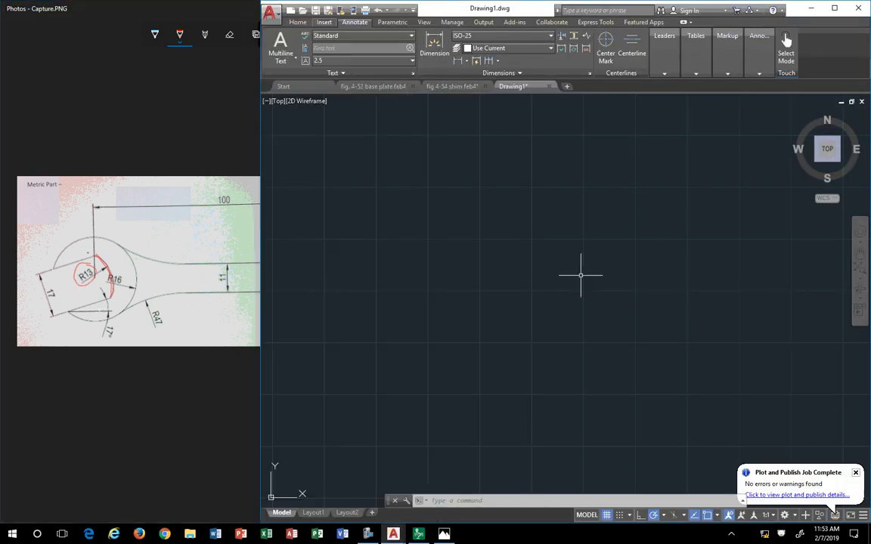
pyautogui.moveTo(520, 6); pyautogui.dragTo(870, 98)
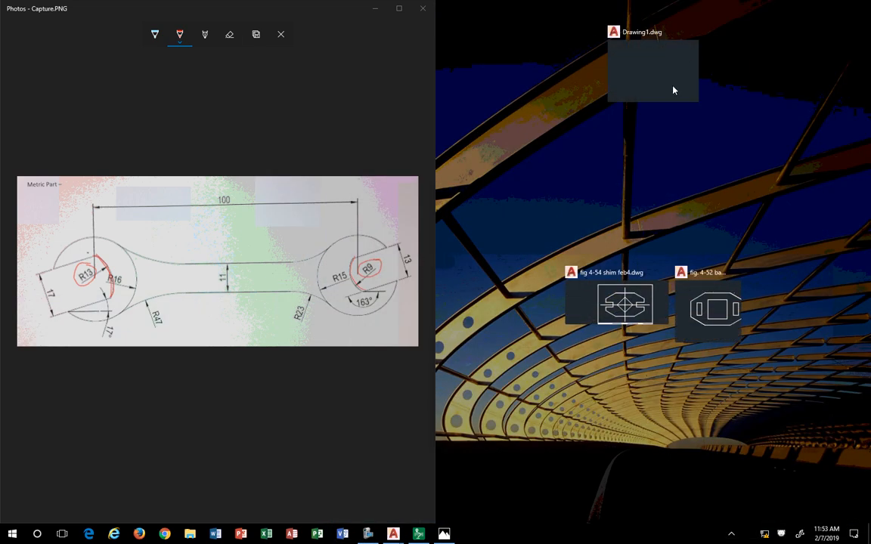
pyautogui.click(656, 72)
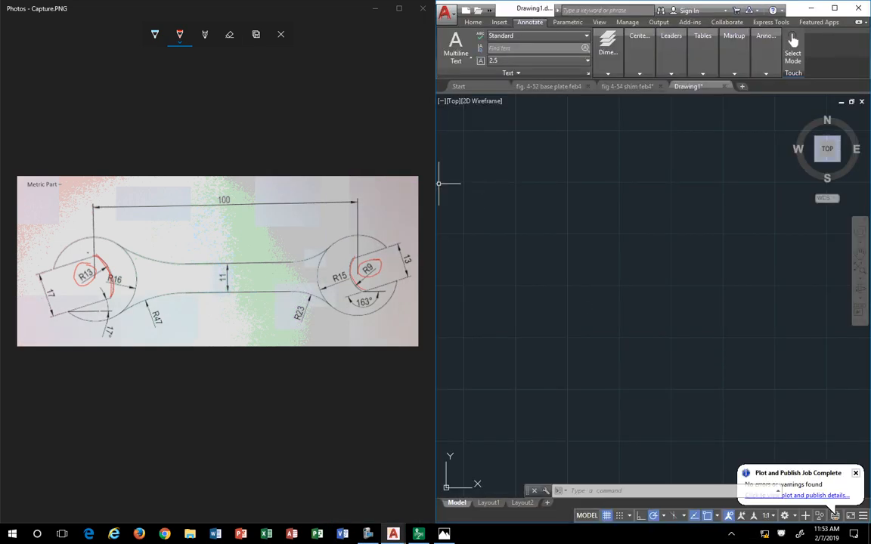
pyautogui.moveTo(435, 183); pyautogui.dragTo(261, 184)
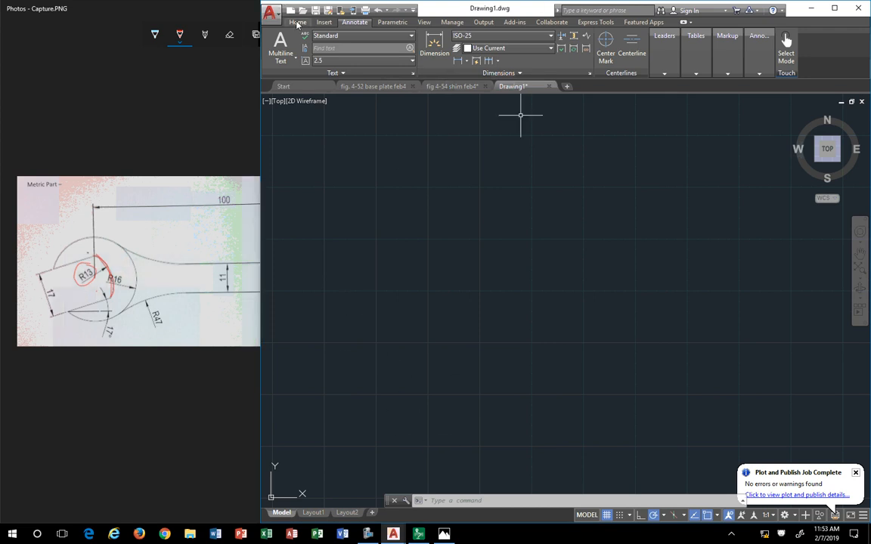
pyautogui.click(270, 14)
pyautogui.click(291, 66)
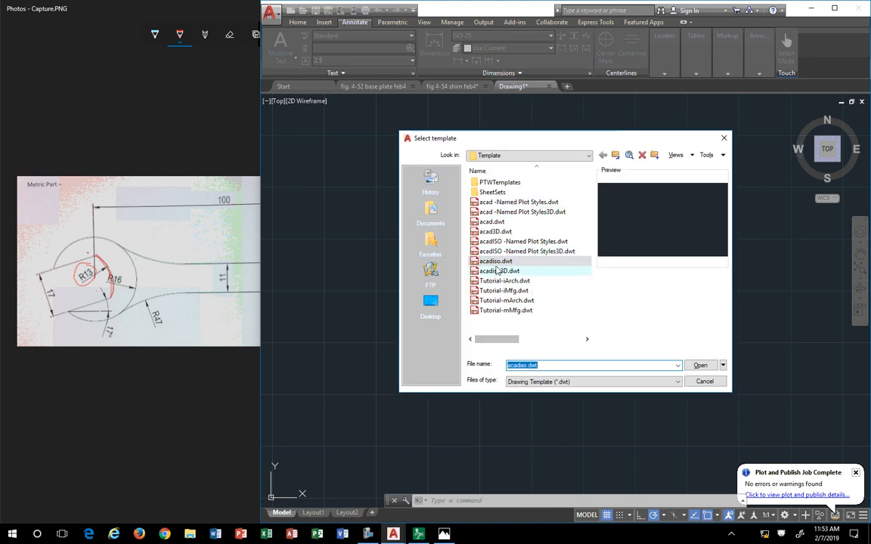
pyautogui.click(704, 381)
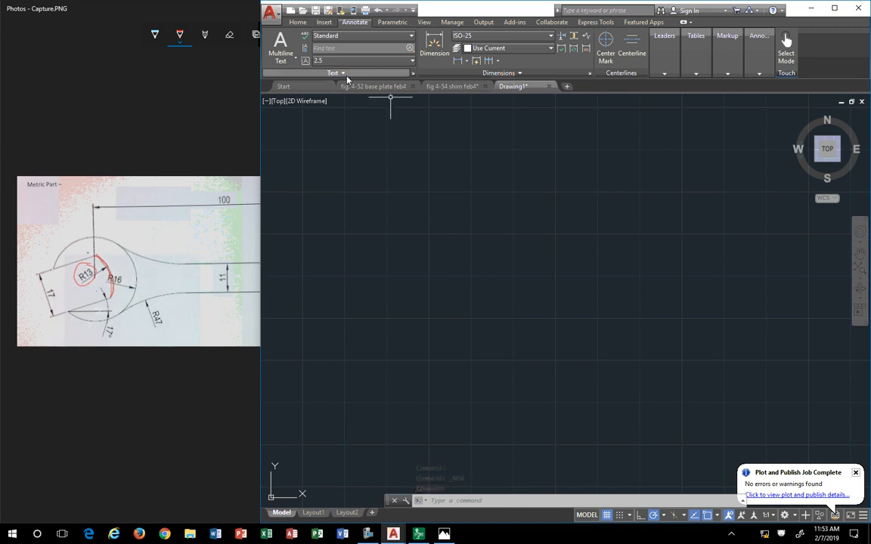
# Step: Draw a circle centred at 0,0 with a radius of 16
pyautogui.click(298, 22)
pyautogui.click(321, 60)
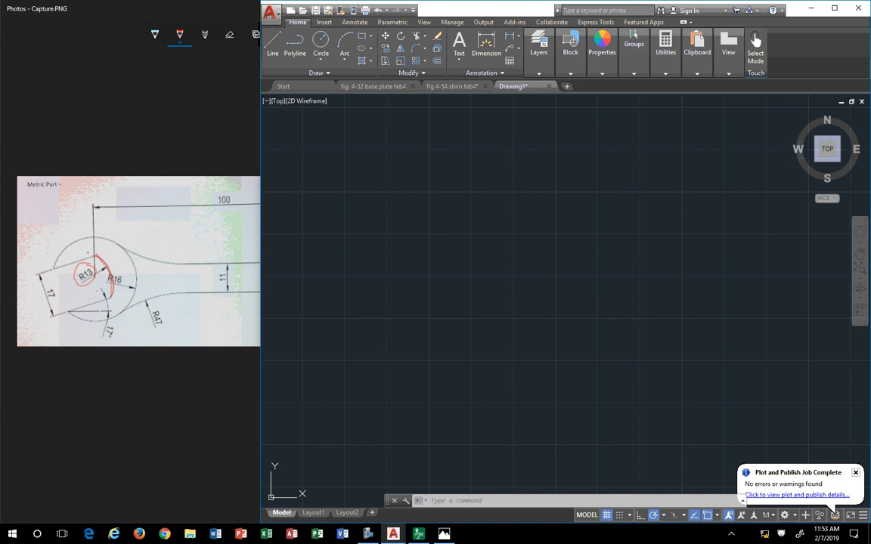
pyautogui.press('Escape')
pyautogui.write('c')
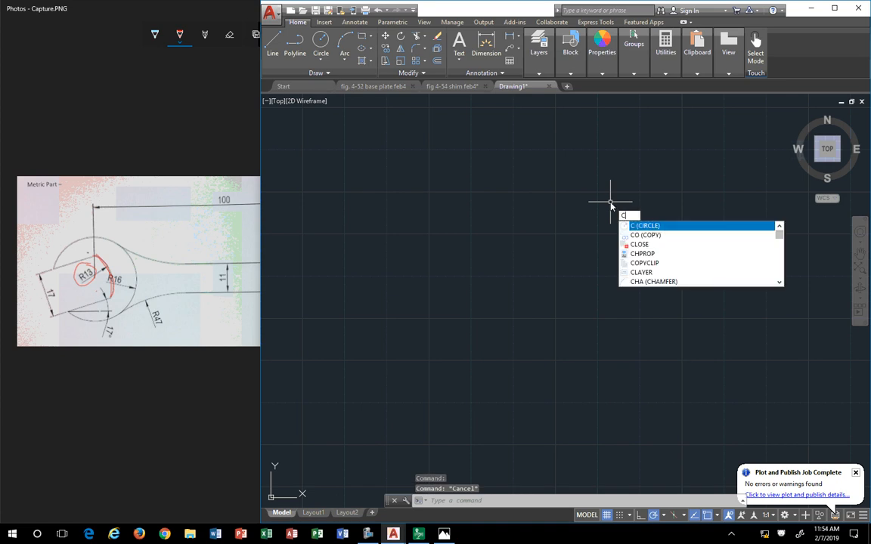
pyautogui.press('Return')
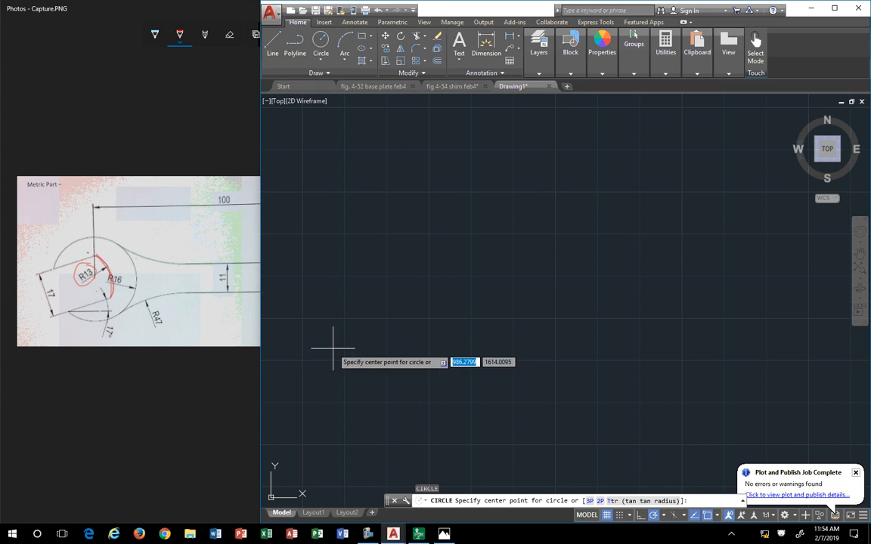
pyautogui.write('0,0')
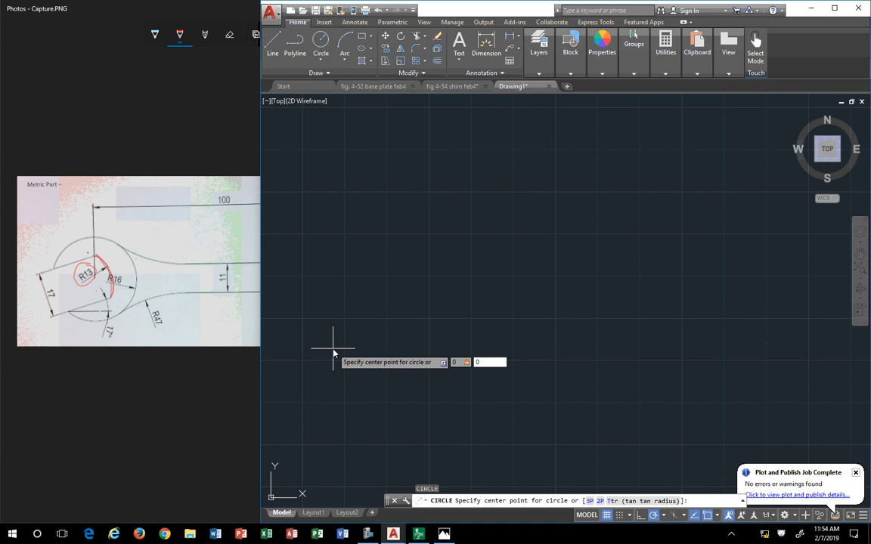
pyautogui.press('Return')
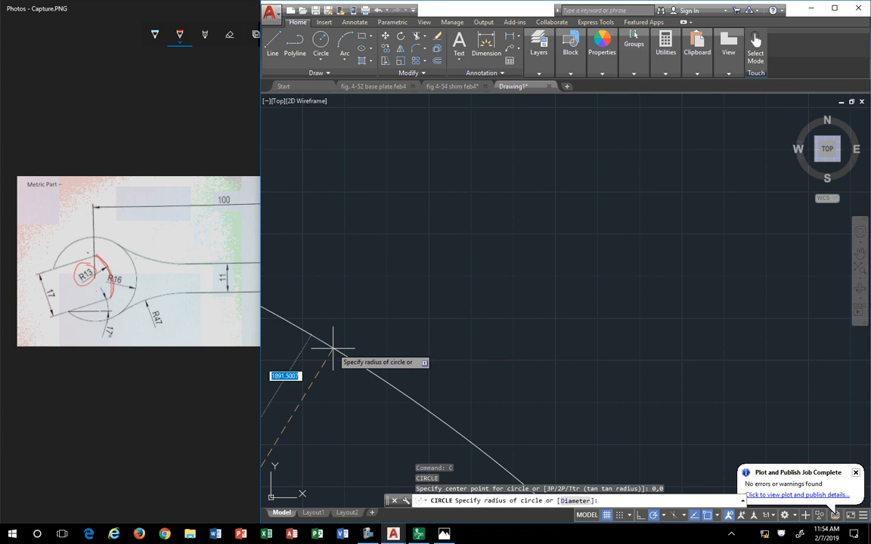
pyautogui.scroll(-5, 336, 352)
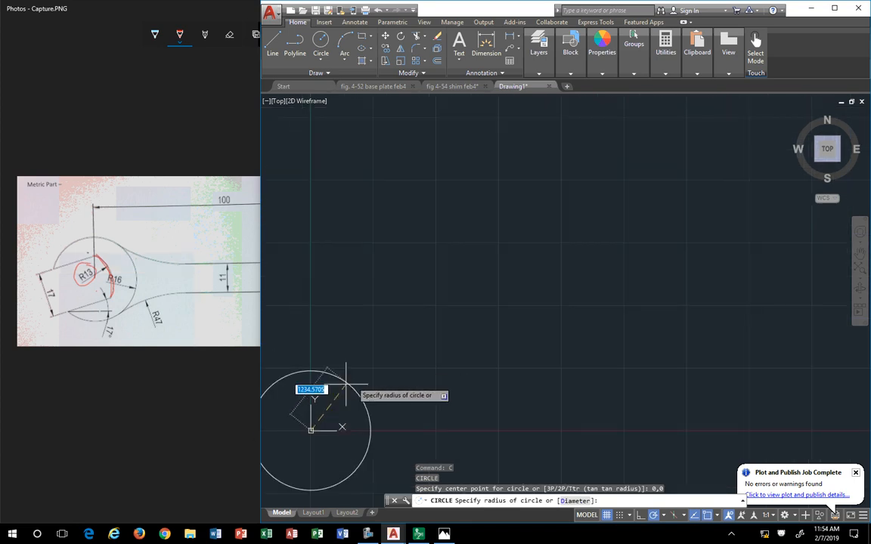
pyautogui.scroll(3, 344, 389)
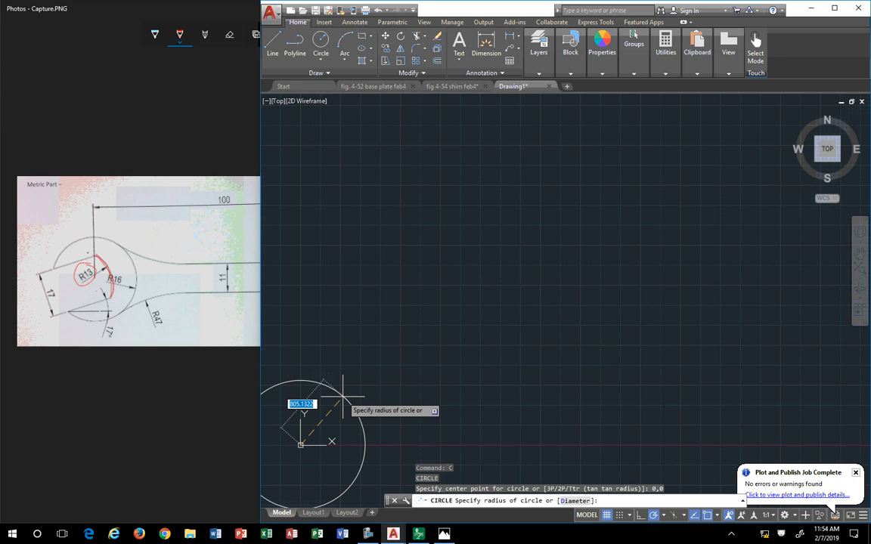
pyautogui.write('16')
pyautogui.press('Return')
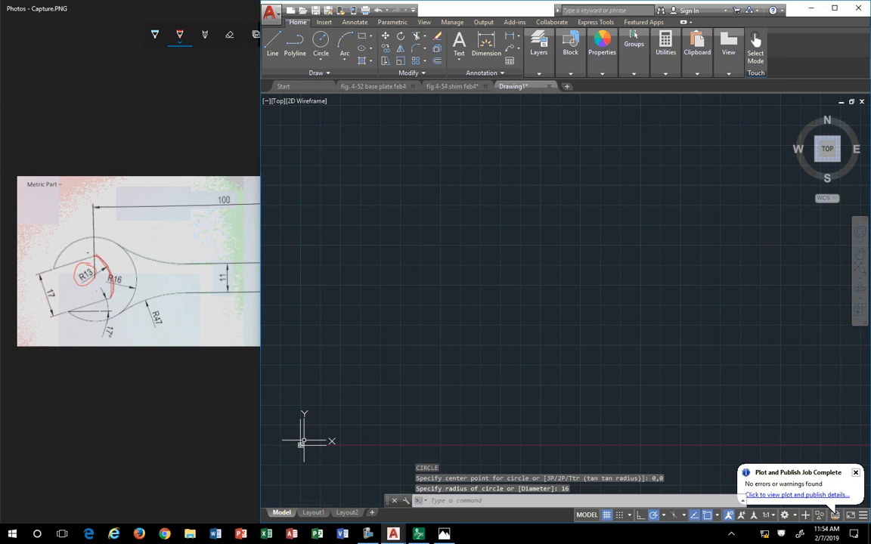
# Step: Examine the new circle around the origin, fitting it to the view and centring it with some space around it
pyautogui.scroll(3, 298, 443)
pyautogui.scroll(5, 288, 449)
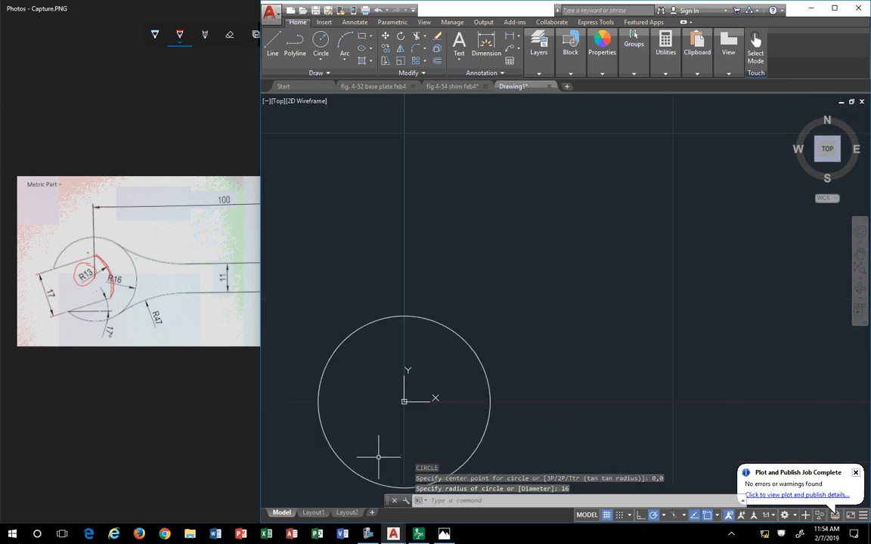
pyautogui.scroll(3, 381, 455)
pyautogui.scroll(-8, 403, 421)
pyautogui.scroll(10, 404, 420)
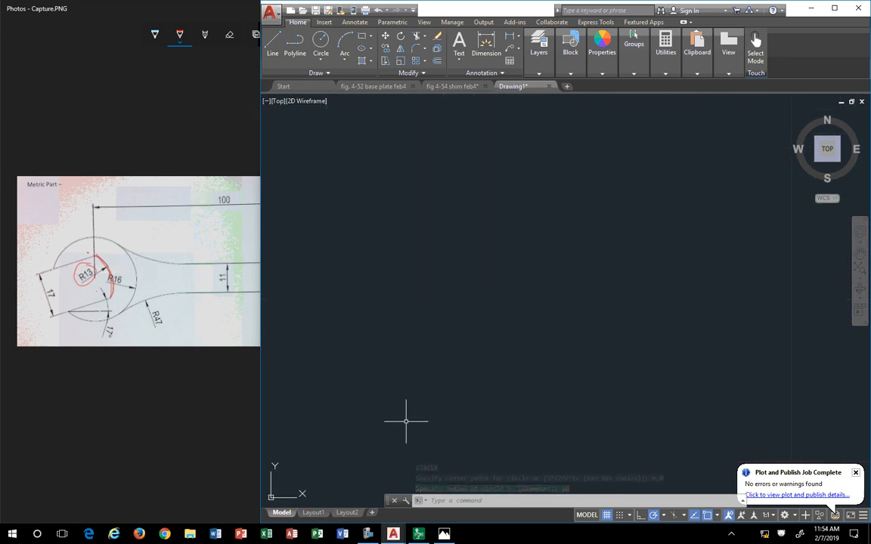
pyautogui.scroll(-5, 405, 417)
pyautogui.moveTo(405, 414); pyautogui.dragTo(412, 355, button='middle')
pyautogui.scroll(6, 408, 369)
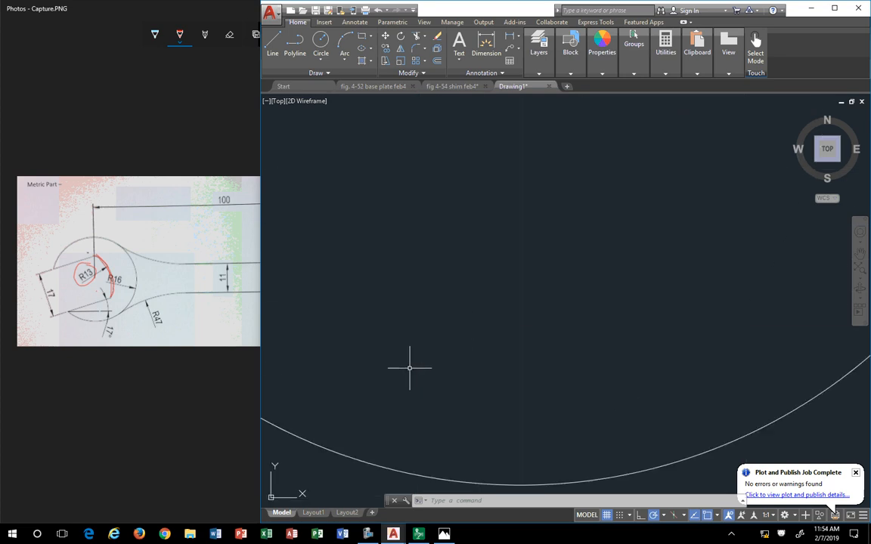
pyautogui.scroll(-4, 408, 367)
pyautogui.moveTo(423, 252); pyautogui.dragTo(424, 269, button='middle')
pyautogui.middleClick(424, 269)
pyautogui.middleClick(424, 269)
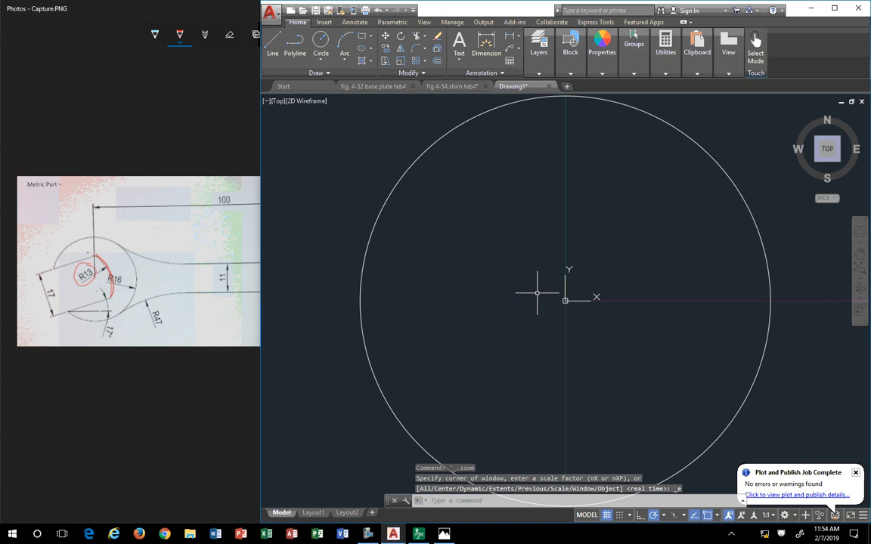
pyautogui.scroll(-4, 536, 293)
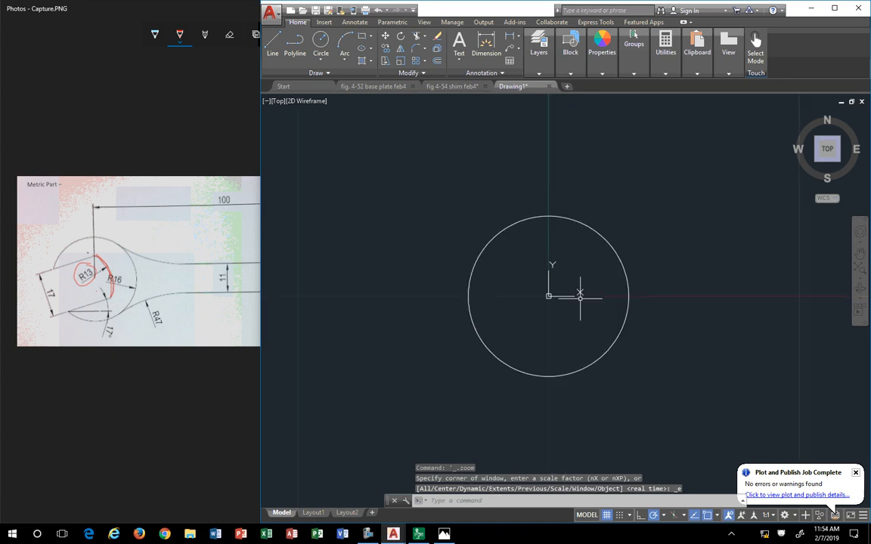
pyautogui.moveTo(577, 297); pyautogui.dragTo(510, 294, button='middle')
pyautogui.scroll(2, 510, 294)
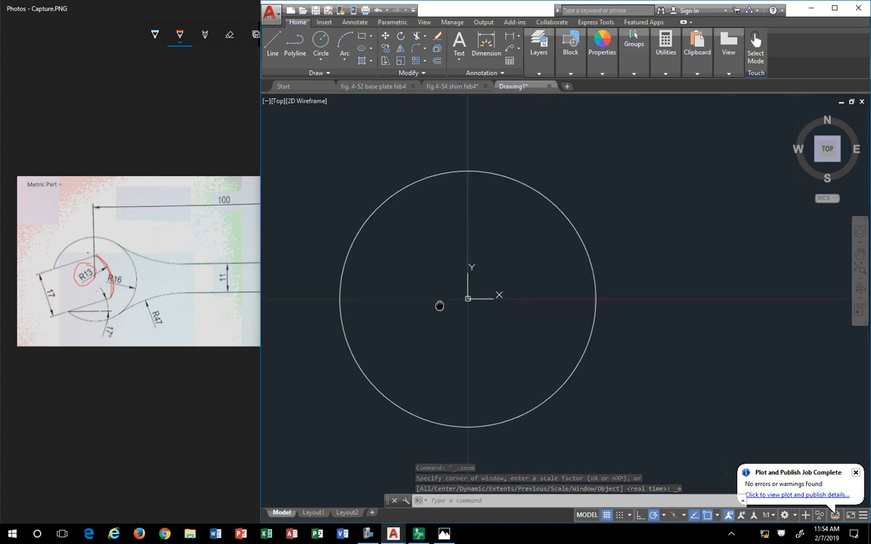
pyautogui.moveTo(439, 305); pyautogui.dragTo(472, 285, button='middle')
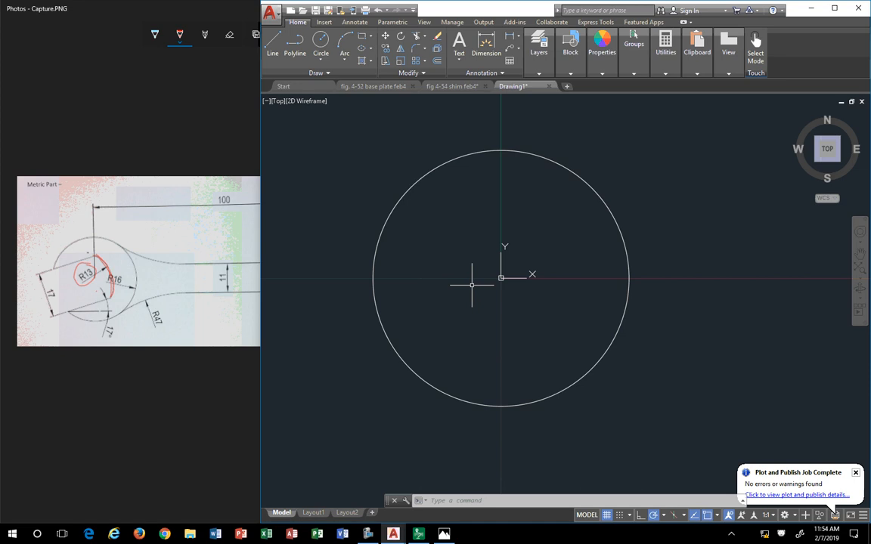
pyautogui.click(270, 47)
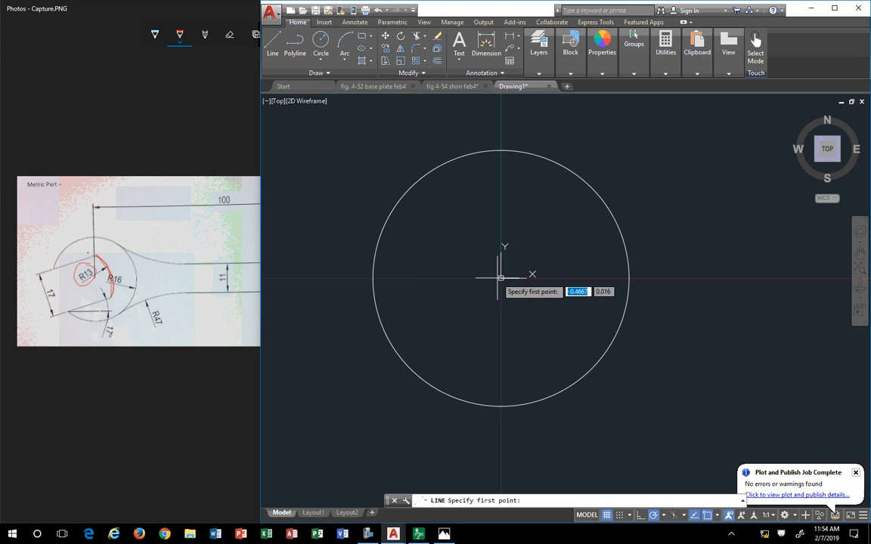
pyautogui.press('Escape')
pyautogui.press('Escape')
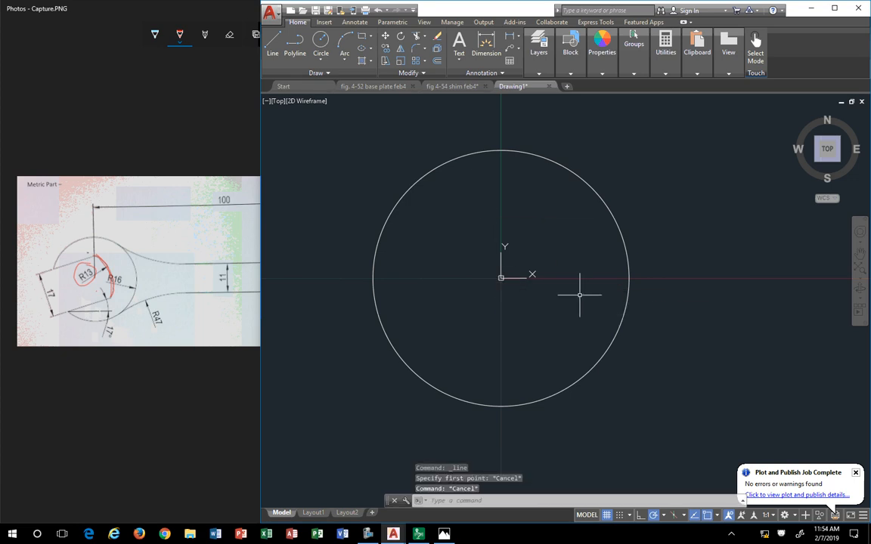
# Step: Draw a horizontal line about 27.5 mm long from the circle's centre leftward past its edge
pyautogui.press('Return')
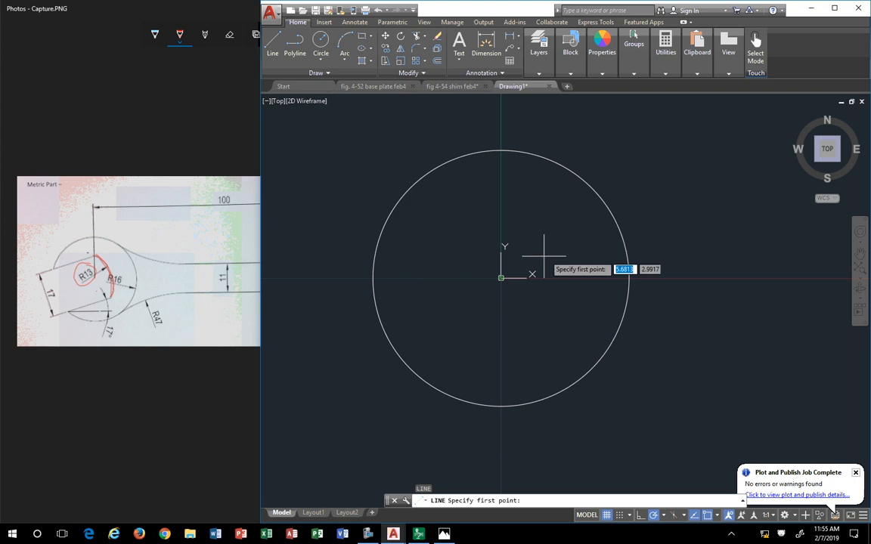
pyautogui.click(501, 278)
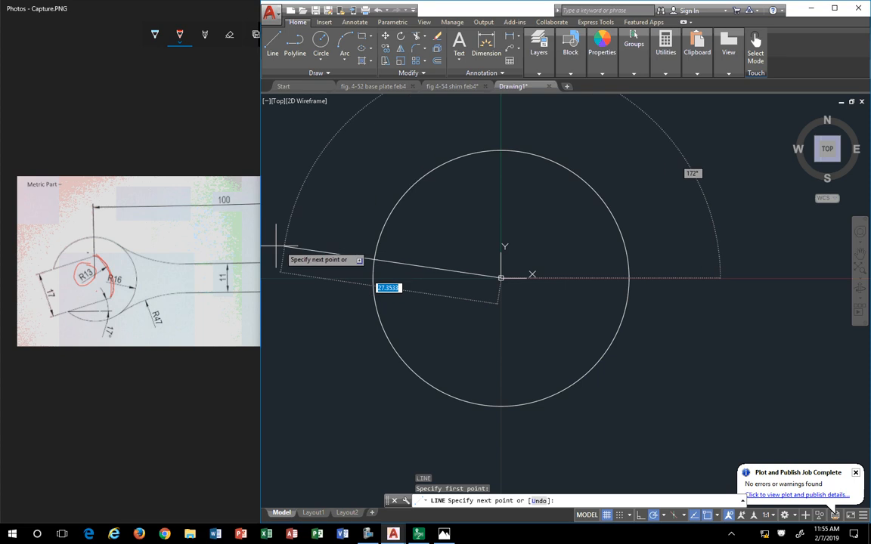
pyautogui.click(281, 278)
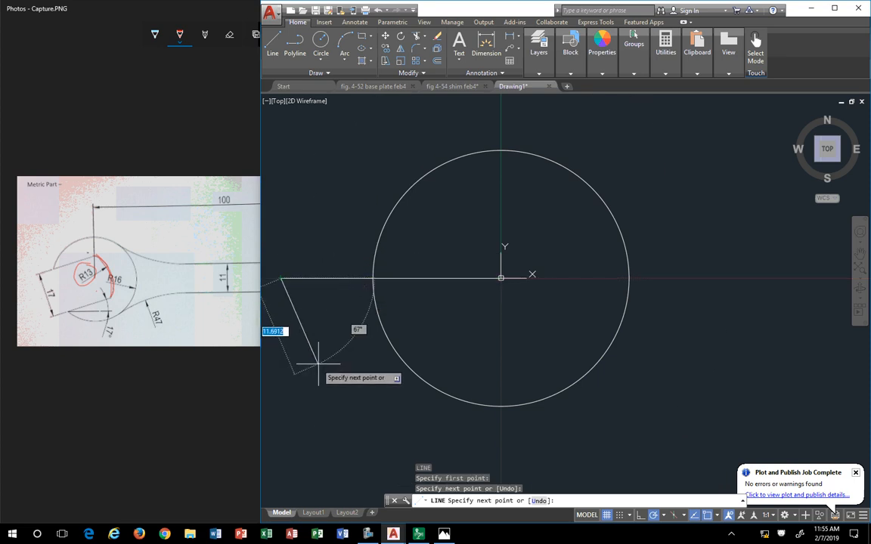
pyautogui.press('Escape')
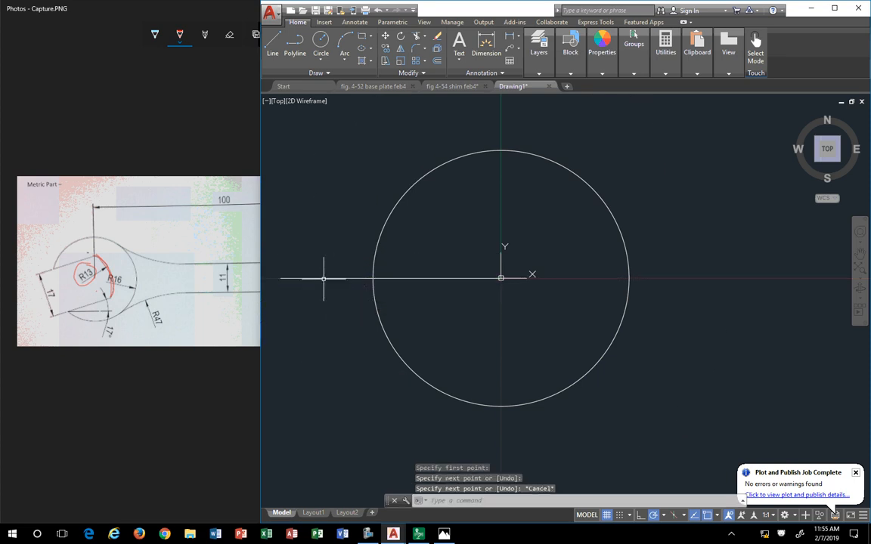
# Step: Rotate the horizontal line by 17 degrees about the circle's centre
pyautogui.write('rotate')
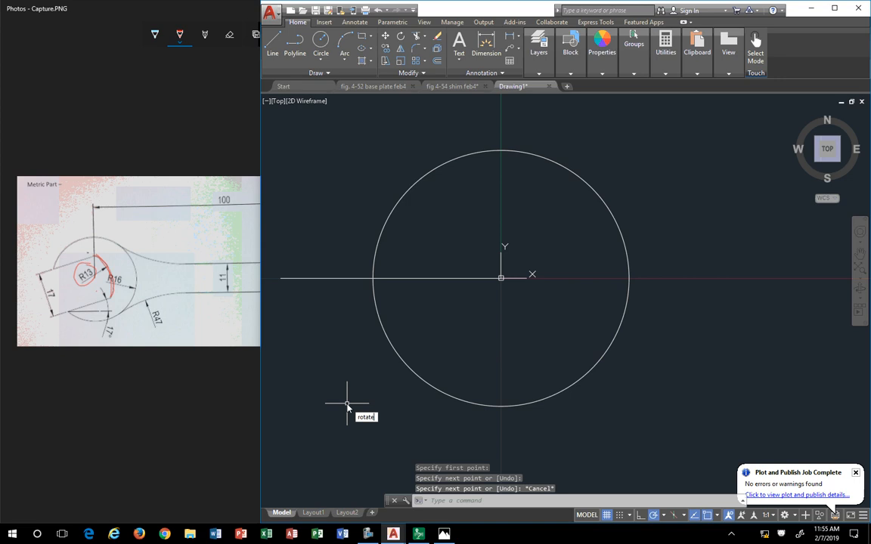
pyautogui.press('Return')
pyautogui.click(355, 250)
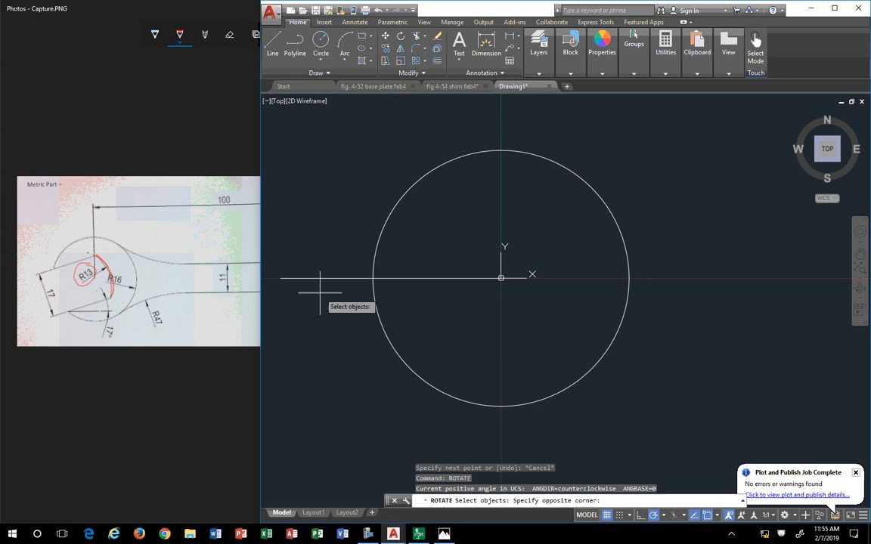
pyautogui.click(307, 281)
pyautogui.press('Return')
pyautogui.click(500, 278)
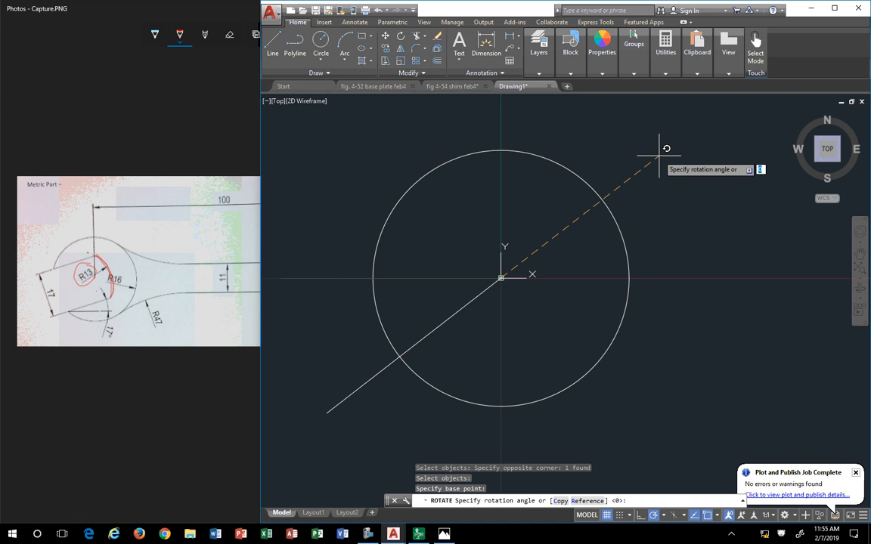
pyautogui.write('17')
pyautogui.press('Return')
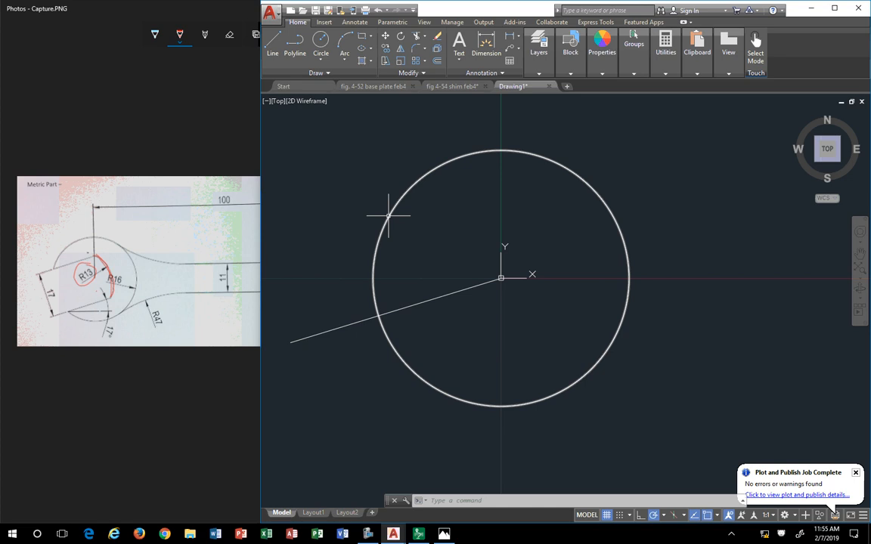
# Step: Offset the angled line by 17/2 to both sides, using the 17 mm slot width from the reference image
pyautogui.click(41, 290)
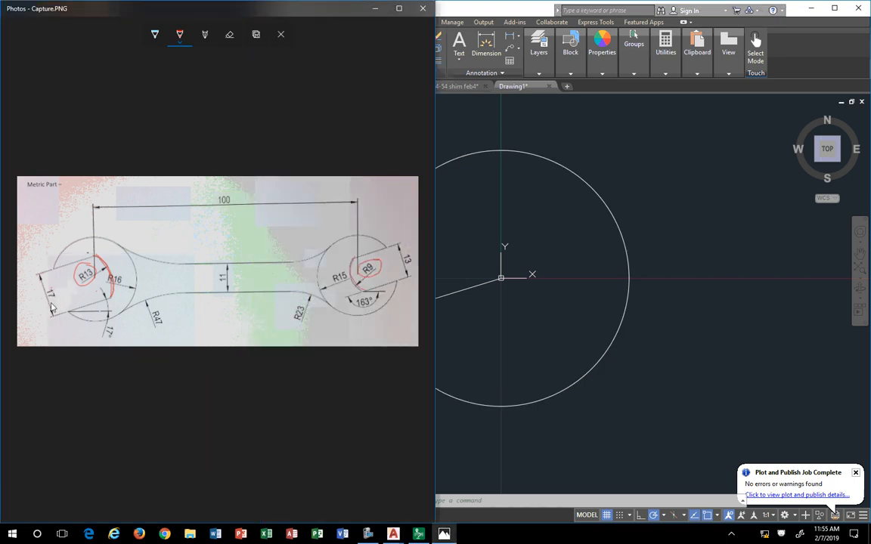
pyautogui.click(532, 301)
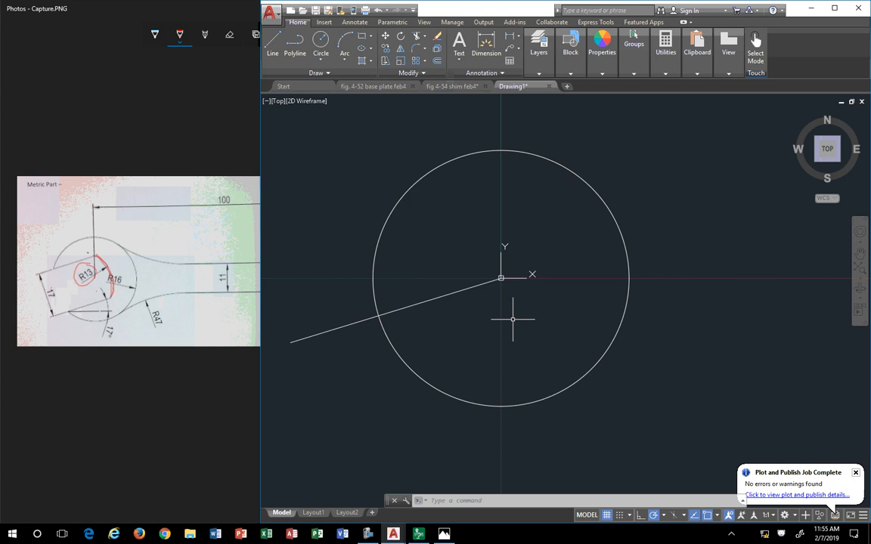
pyautogui.write('cffset')
pyautogui.press('Return')
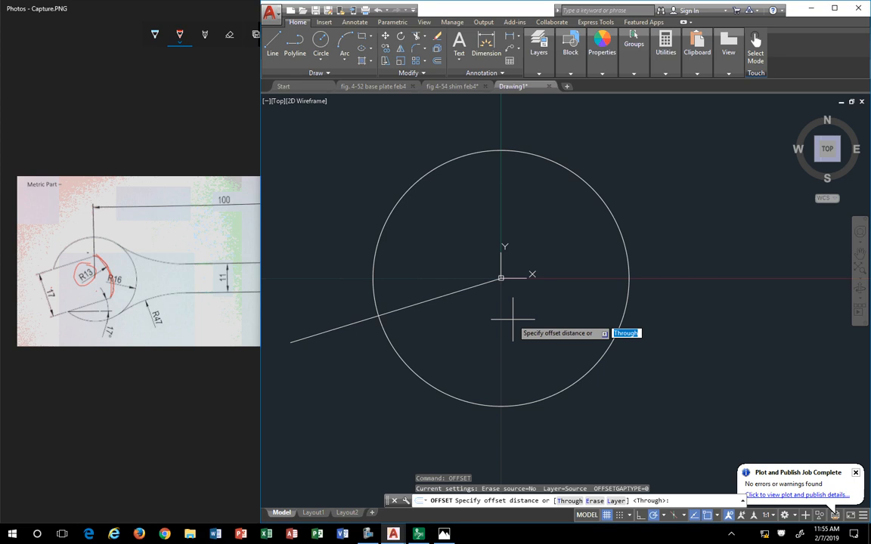
pyautogui.write('17/2')
pyautogui.press('Return')
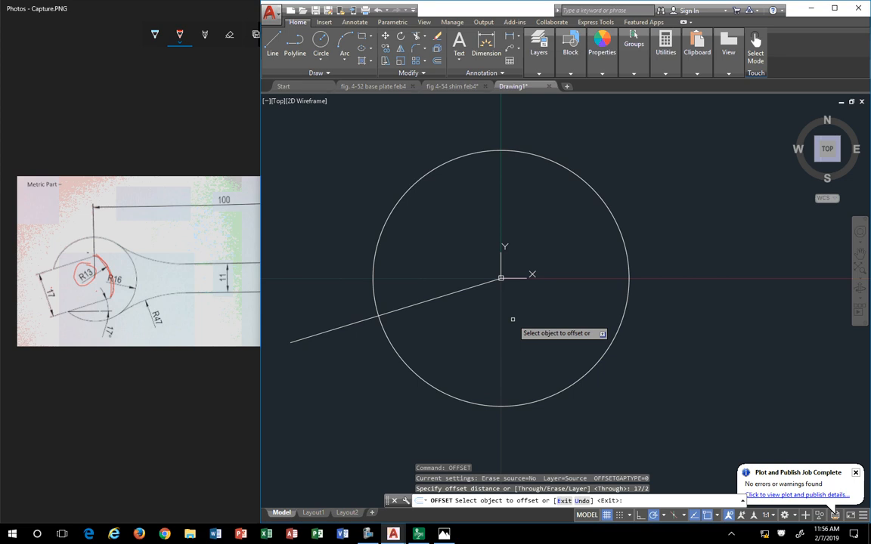
pyautogui.click(416, 305)
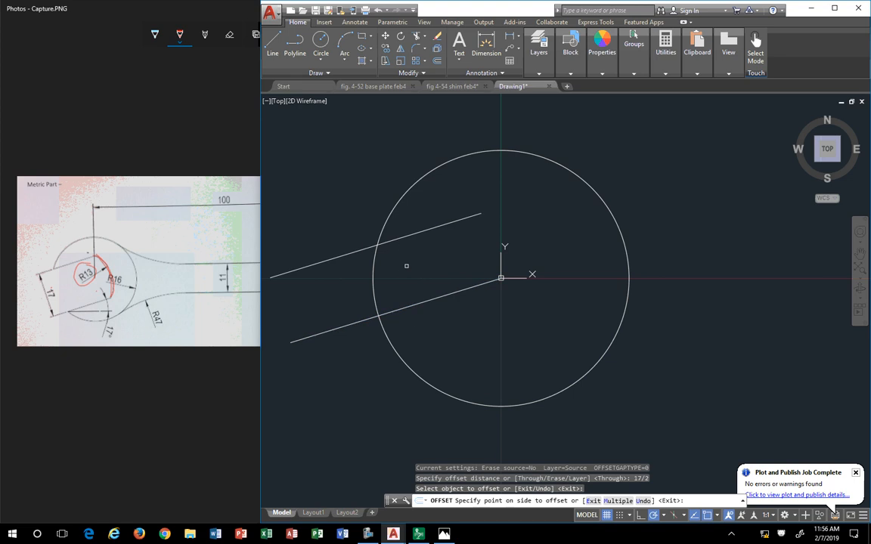
pyautogui.click(404, 262)
pyautogui.click(416, 305)
pyautogui.click(584, 392)
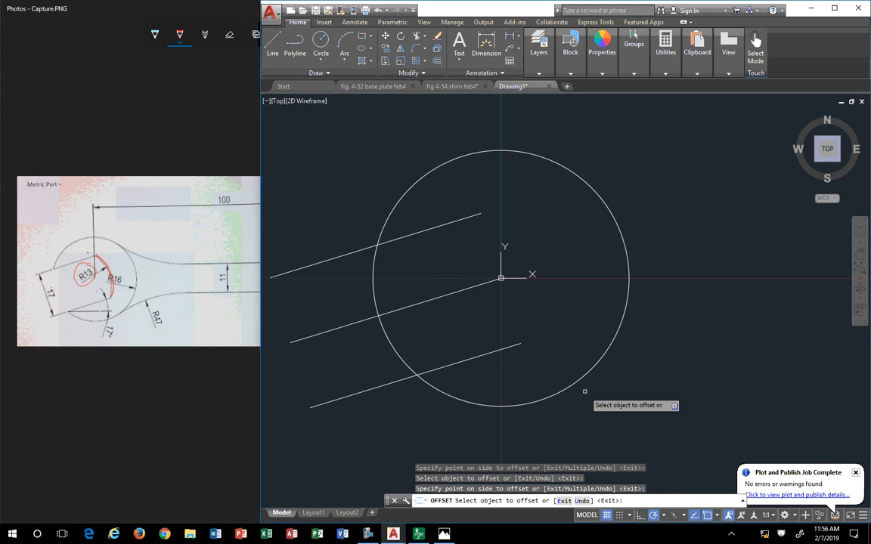
# Step: Leave the reference image's drawing mode in Photos, discarding the red markup without saving
pyautogui.click(59, 269)
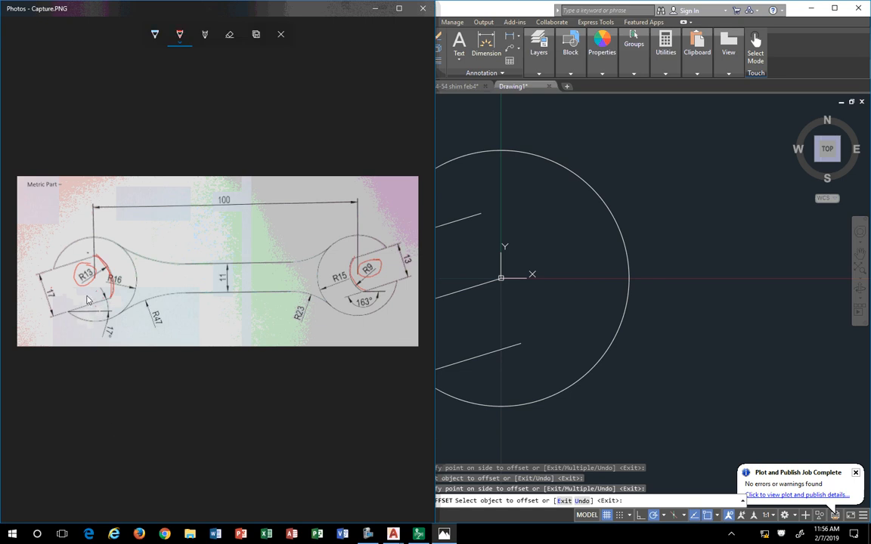
pyautogui.press('Escape')
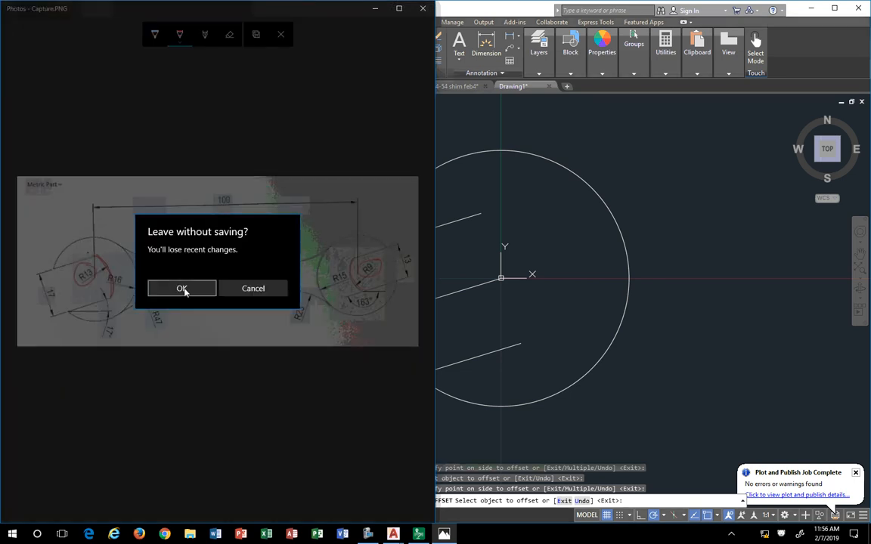
pyautogui.click(282, 292)
pyautogui.press('Escape')
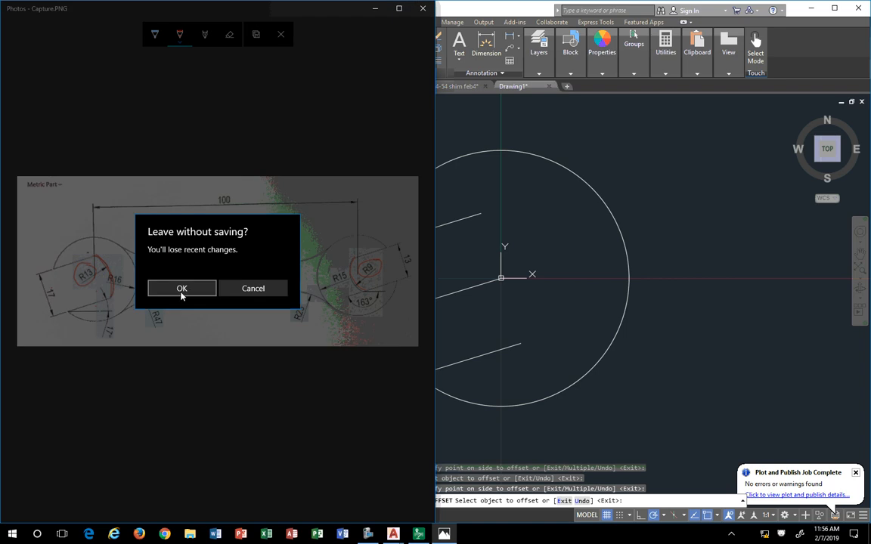
pyautogui.click(181, 292)
# Step: Enlarge the reference image around its R16 end, narrow the AutoCAD window to uncover it, and end the Offset command
pyautogui.scroll(3, 60, 282)
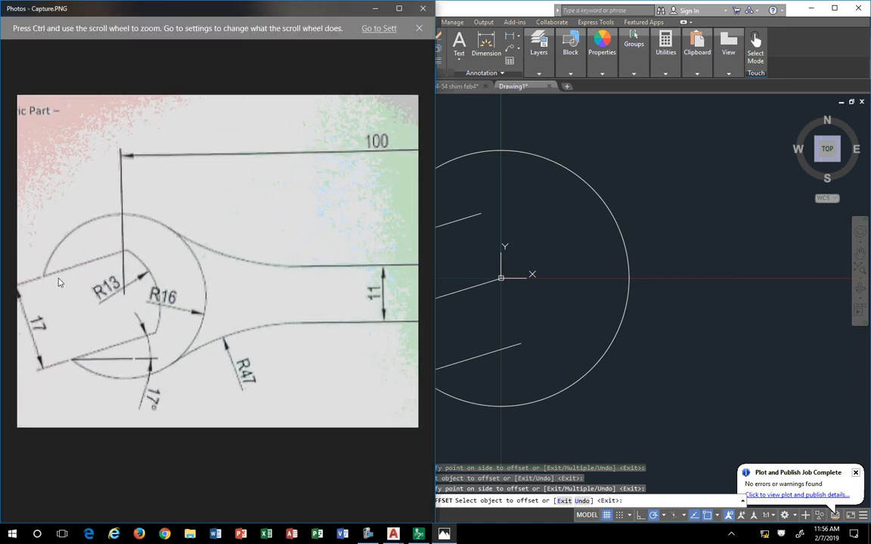
pyautogui.scroll(2, 60, 282)
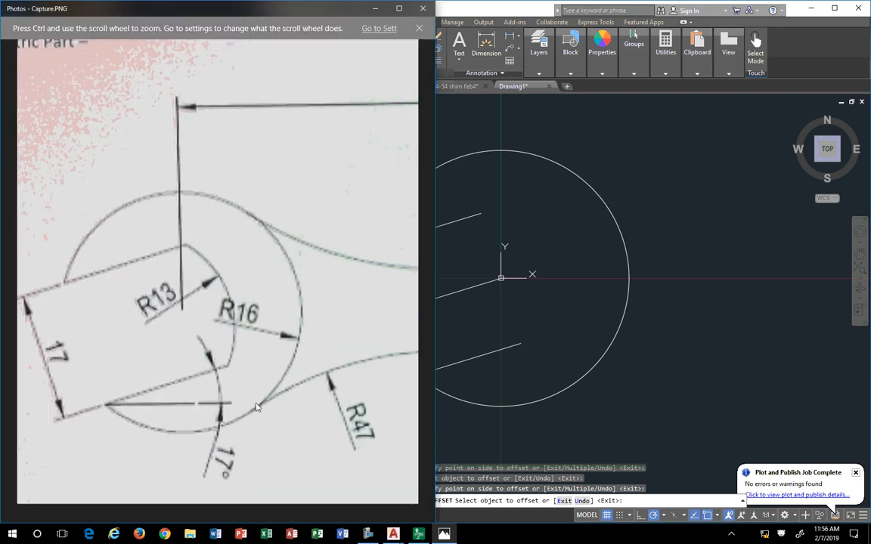
pyautogui.moveTo(256, 407); pyautogui.dragTo(297, 367)
pyautogui.click(746, 299)
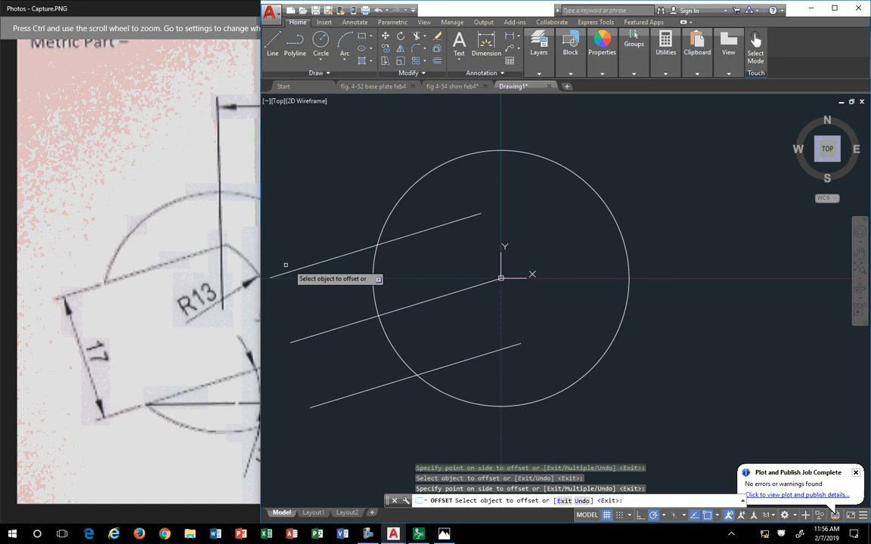
pyautogui.moveTo(261, 261); pyautogui.dragTo(355, 275)
pyautogui.press('Escape')
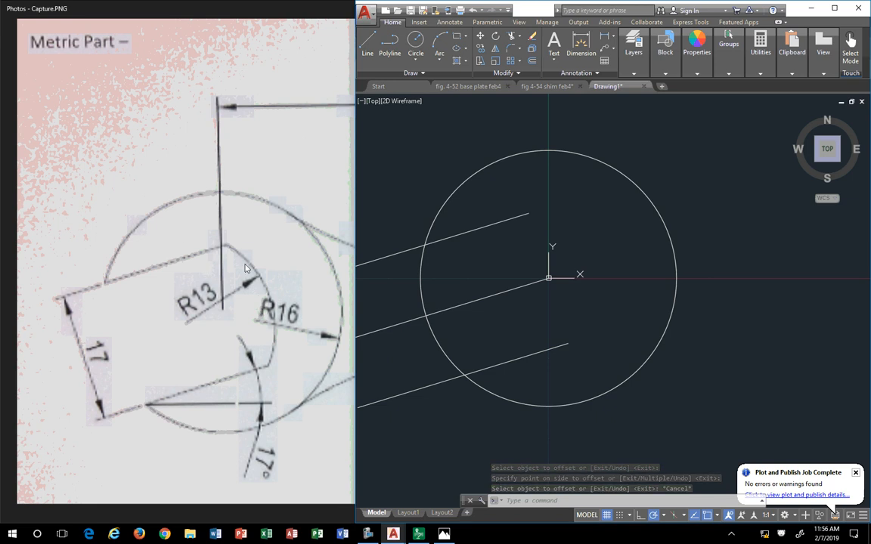
# Step: Draw a vertical line from the circle's centre straight up past its edge
pyautogui.click(368, 45)
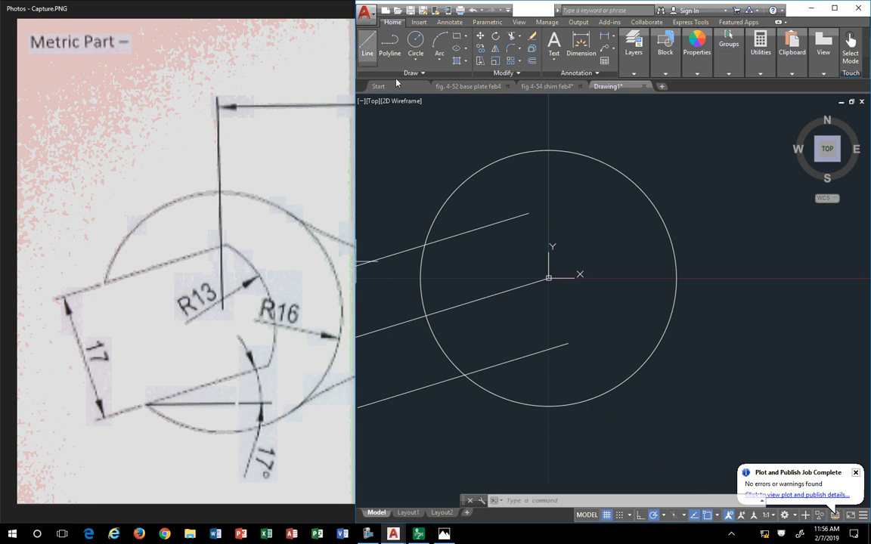
pyautogui.click(548, 278)
pyautogui.click(548, 106)
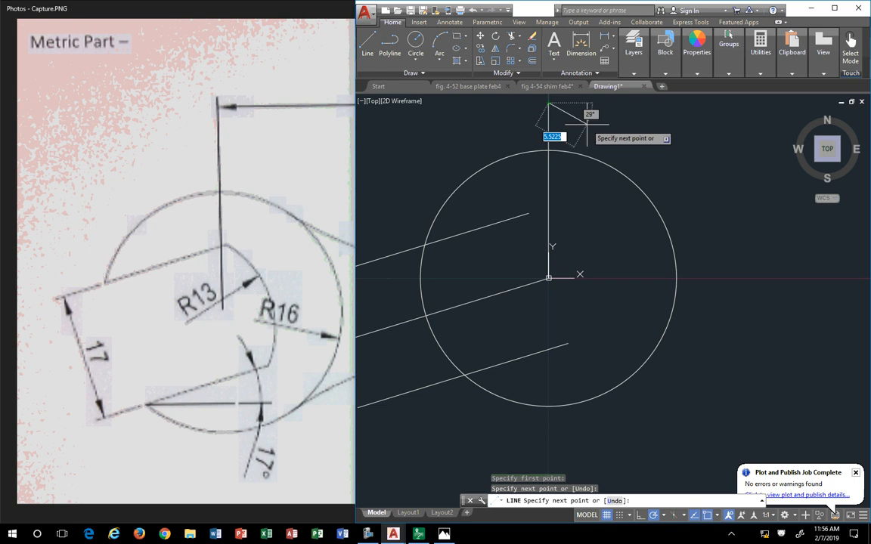
pyautogui.press('Escape')
pyautogui.press('Escape')
pyautogui.press('Escape')
pyautogui.click(554, 117)
pyautogui.click(521, 120)
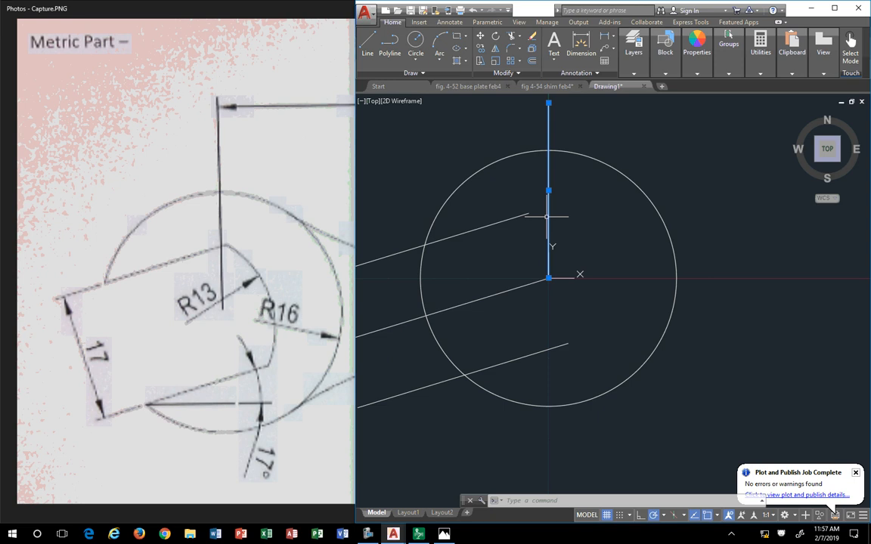
pyautogui.click(495, 249)
pyautogui.press('Escape')
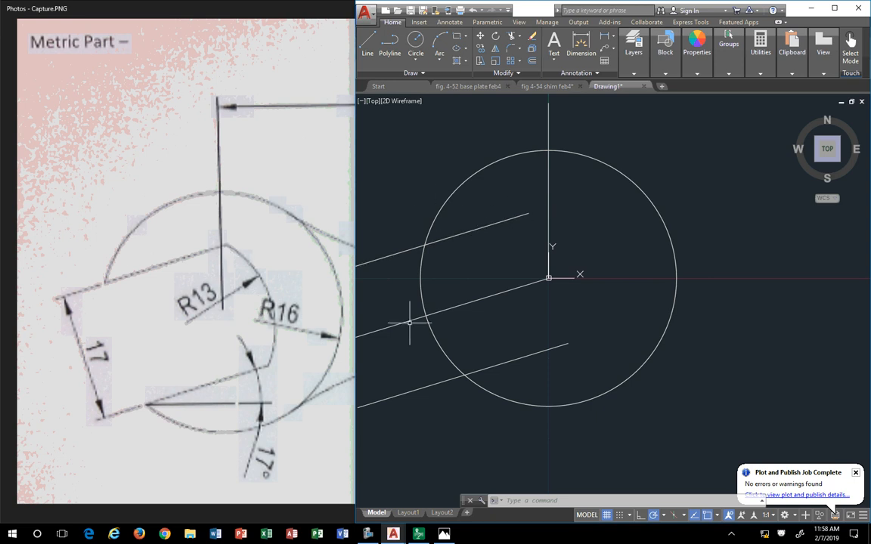
# Step: Draw a circle with a radius of 13 in the empty space up and left of the R16 circle
pyautogui.scroll(3, 447, 321)
pyautogui.scroll(-4, 447, 321)
pyautogui.scroll(-3, 449, 323)
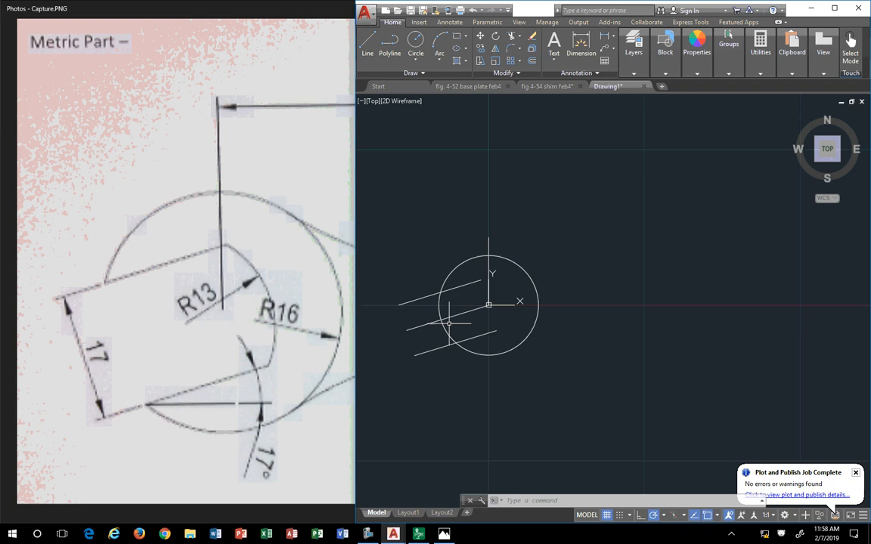
pyautogui.moveTo(513, 338)
pyautogui.mouseDown(button='middle')
pyautogui.moveTo(550, 307)
pyautogui.moveTo(569, 306)
pyautogui.mouseUp(button='middle')
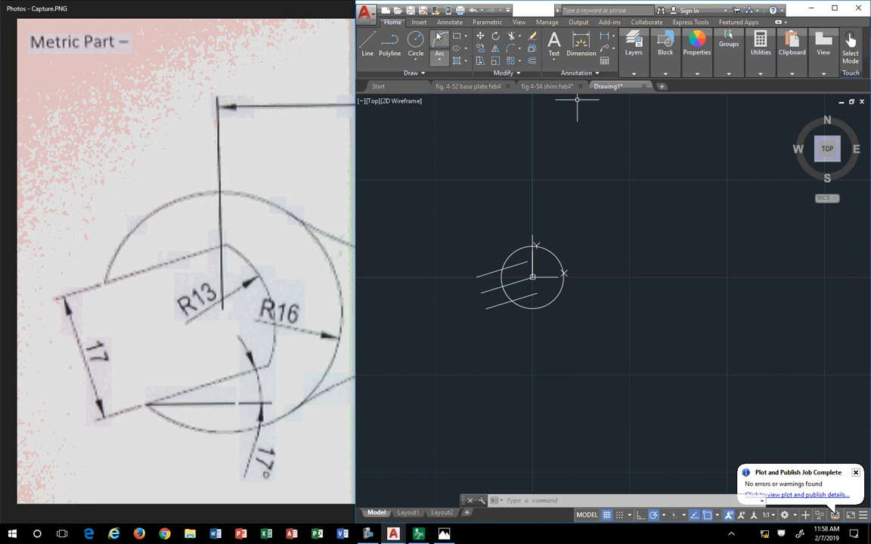
pyautogui.write('c')
pyautogui.press('Return')
pyautogui.click(411, 188)
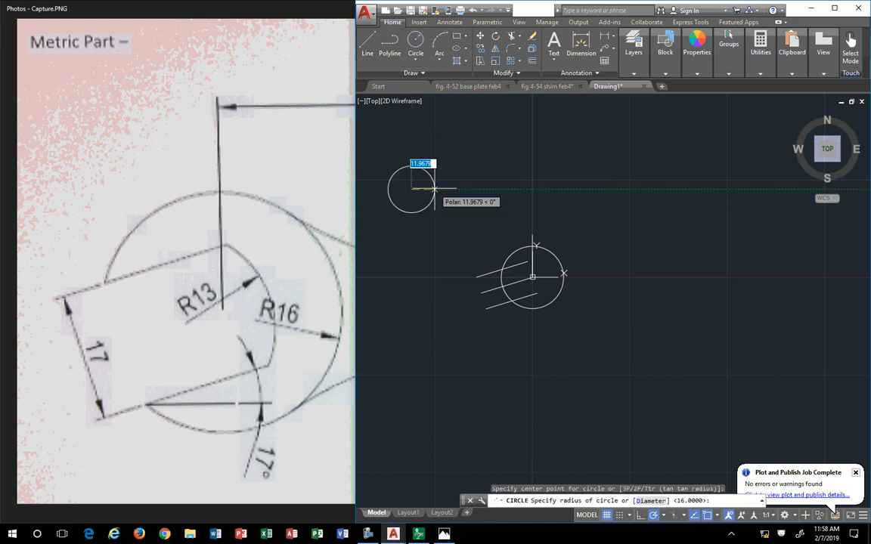
pyautogui.write('13')
pyautogui.press('Return')
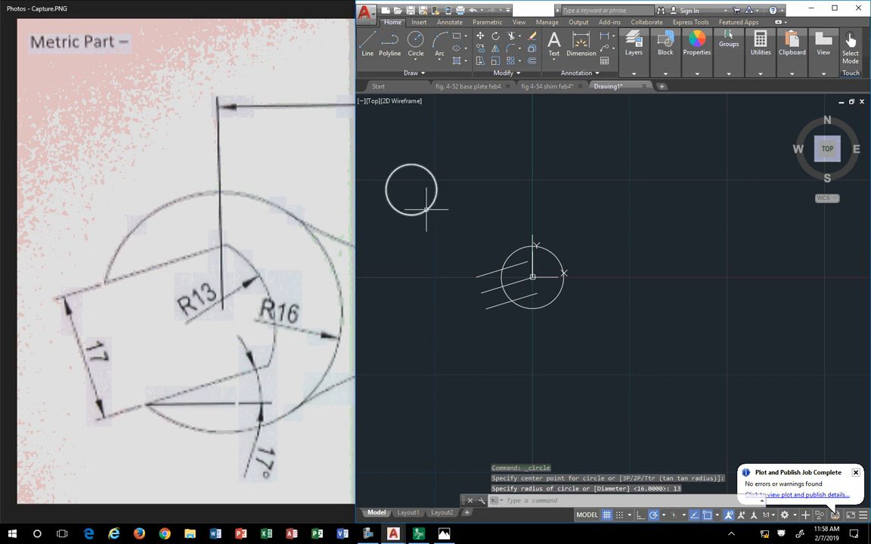
# Step: Try to move the R13 circle by its centre onto the angled middle line
pyautogui.click(436, 189)
pyautogui.click(411, 189)
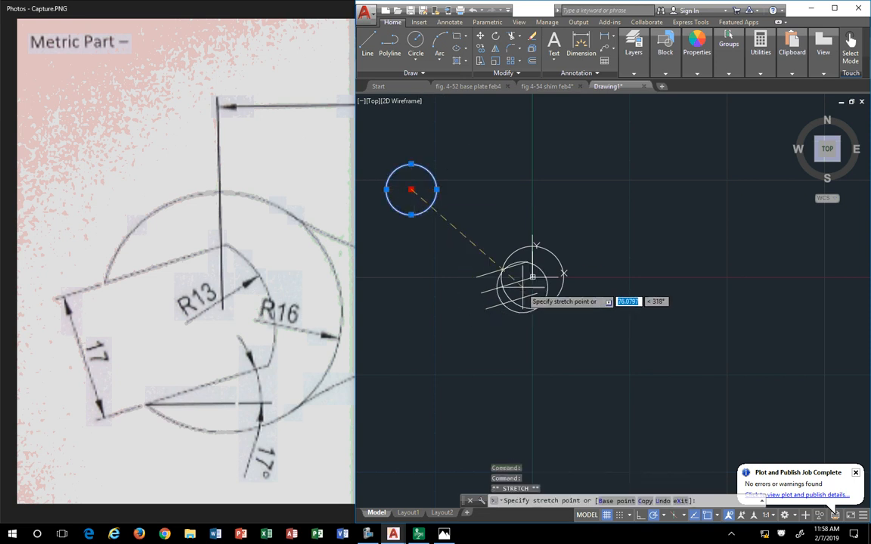
pyautogui.scroll(5, 523, 288)
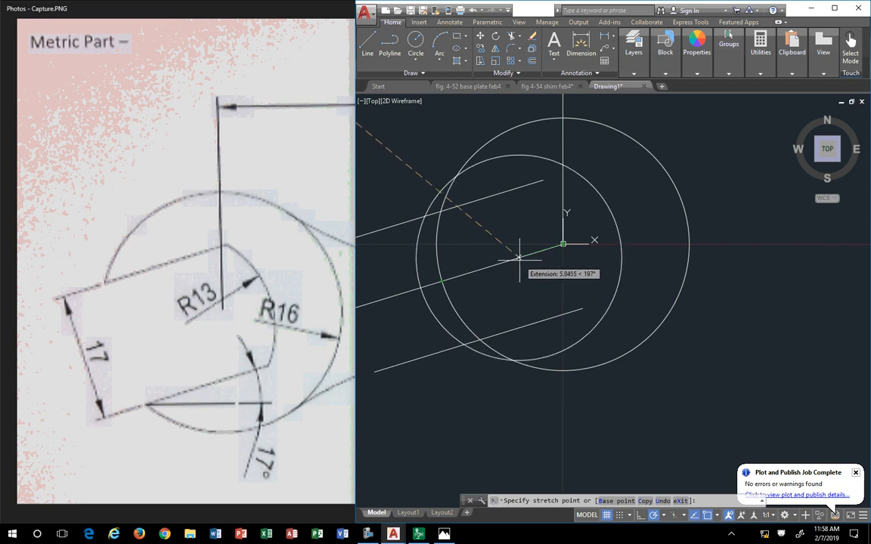
pyautogui.press('Escape')
pyautogui.press('Escape')
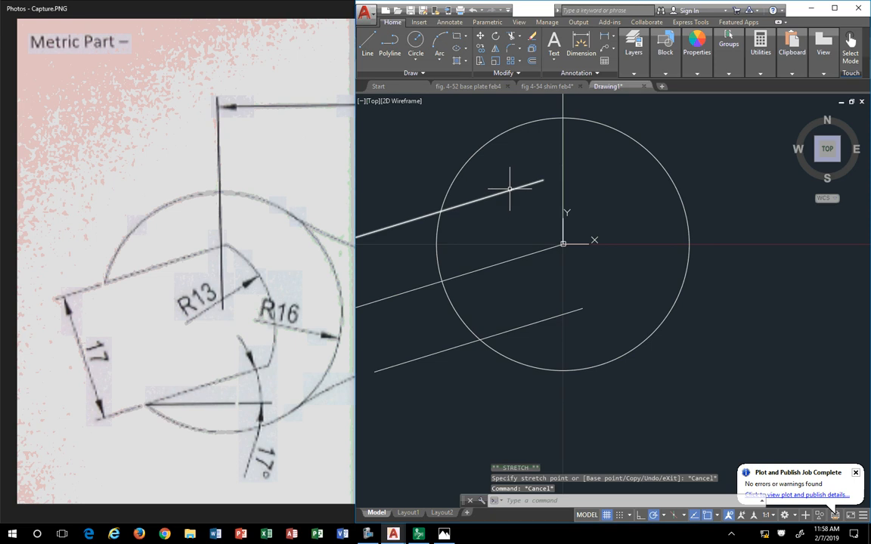
# Step: Stretch the upper angled line's inner end along its 17° direction, past the vertical line inside the R16 circle
pyautogui.scroll(-6, 509, 189)
pyautogui.moveTo(465, 172); pyautogui.dragTo(439, 226, button='middle')
pyautogui.scroll(4, 469, 242)
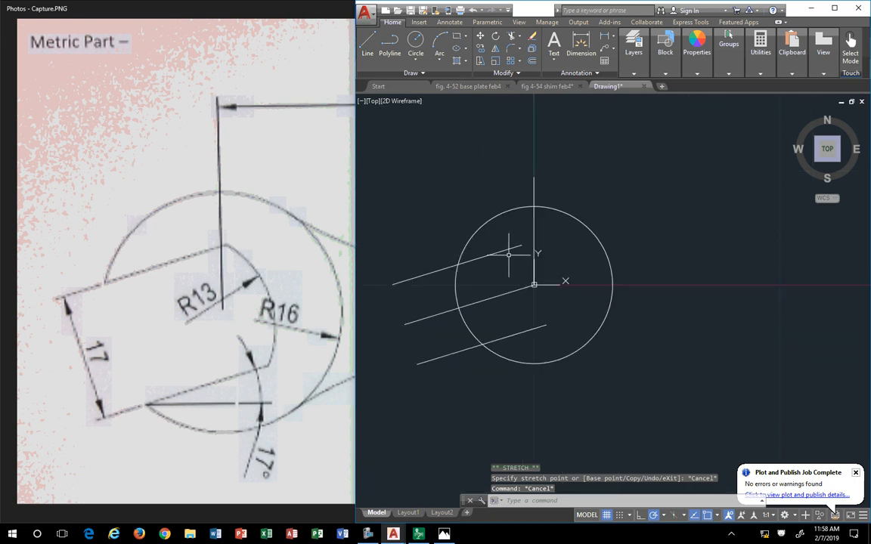
pyautogui.click(506, 249)
pyautogui.press('Escape')
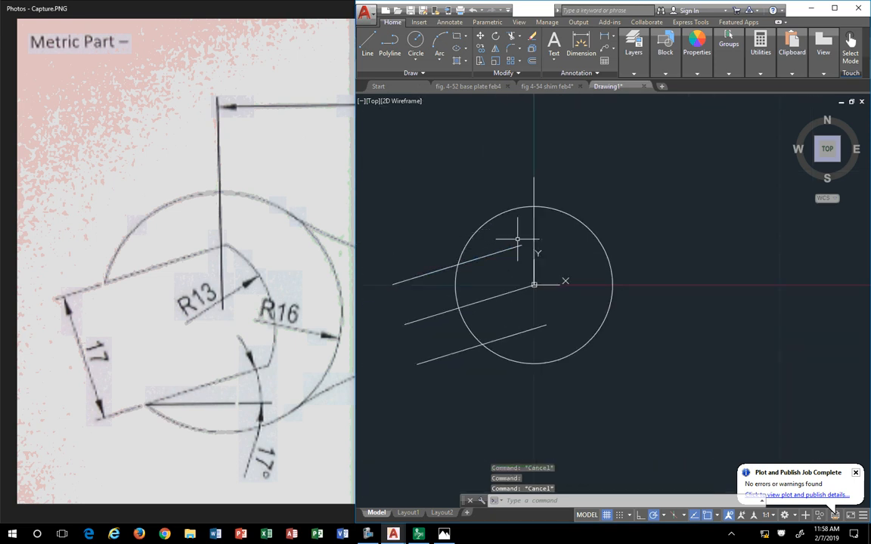
pyautogui.click(516, 246)
pyautogui.click(521, 244)
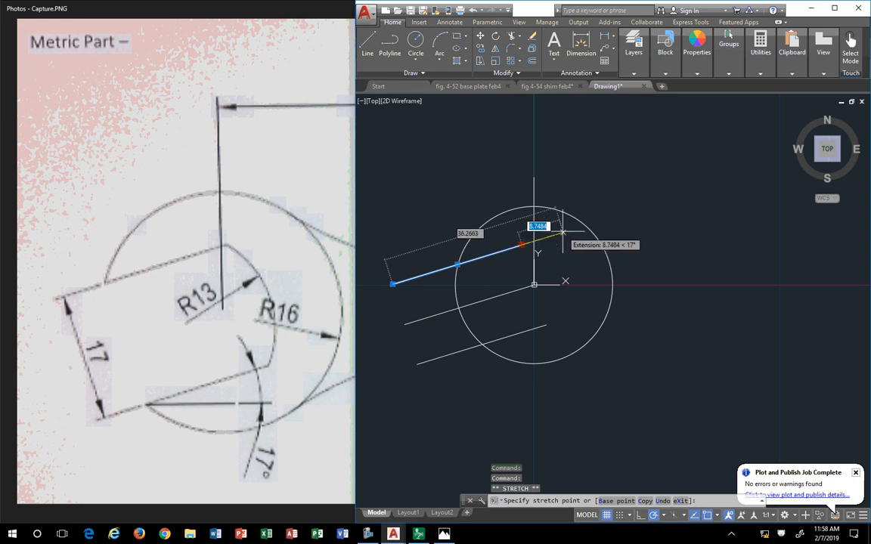
pyautogui.click(556, 235)
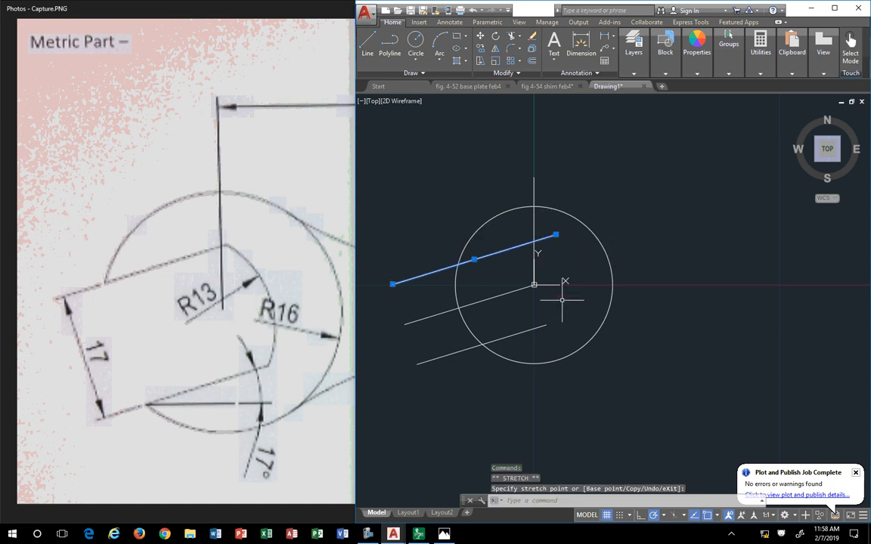
pyautogui.scroll(2, 505, 236)
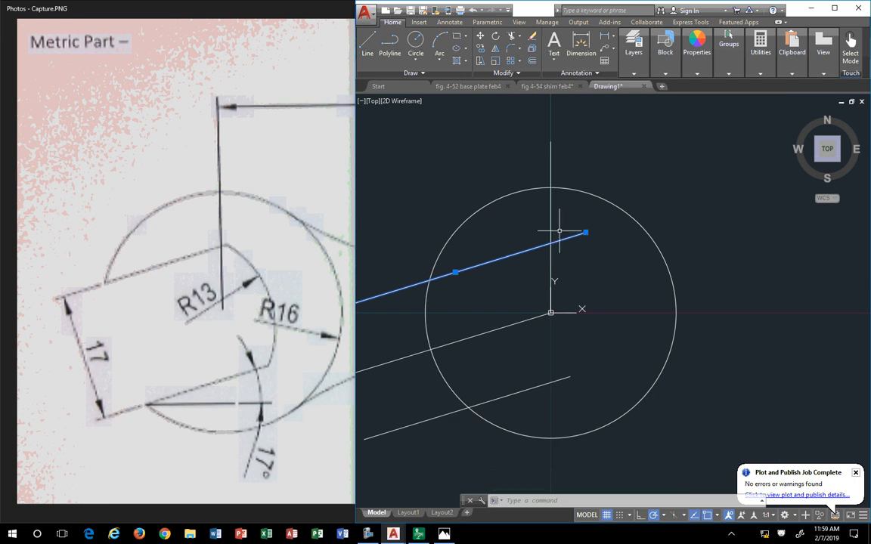
pyautogui.scroll(3, 580, 231)
pyautogui.click(593, 239)
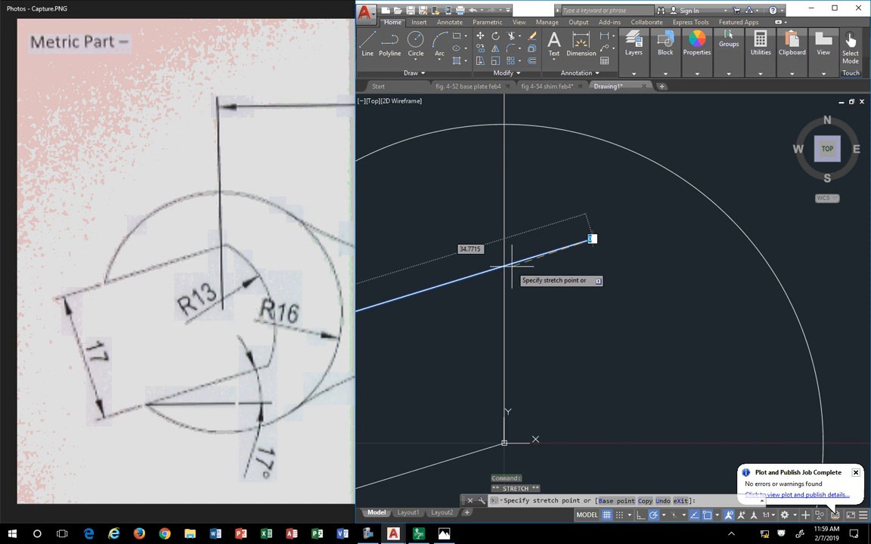
pyautogui.press('Escape')
pyautogui.press('Escape')
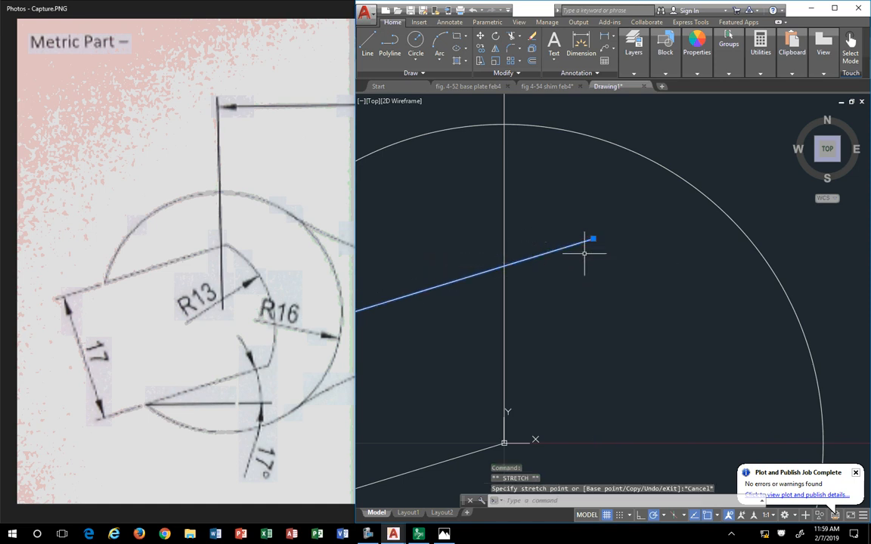
# Step: Try to move the R13 circle by its centre onto the middle angled line
pyautogui.scroll(-4, 584, 257)
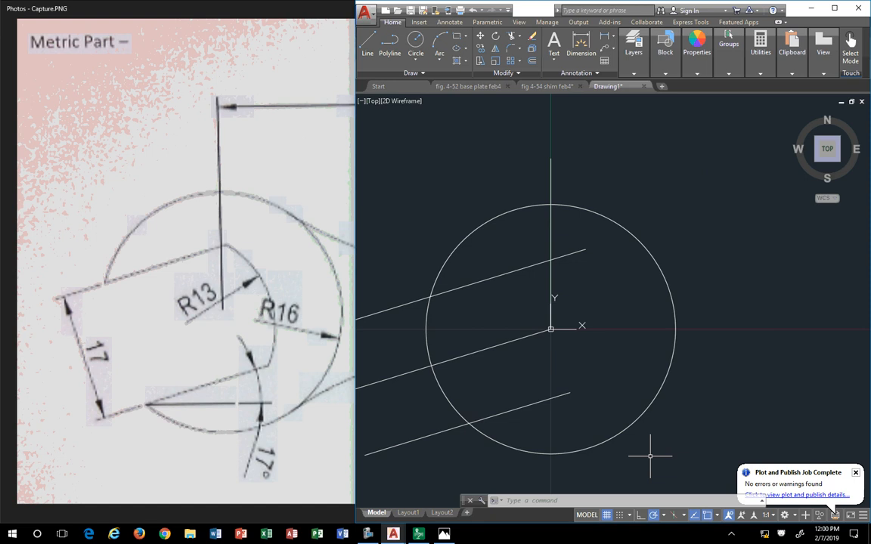
pyautogui.scroll(-4, 522, 227)
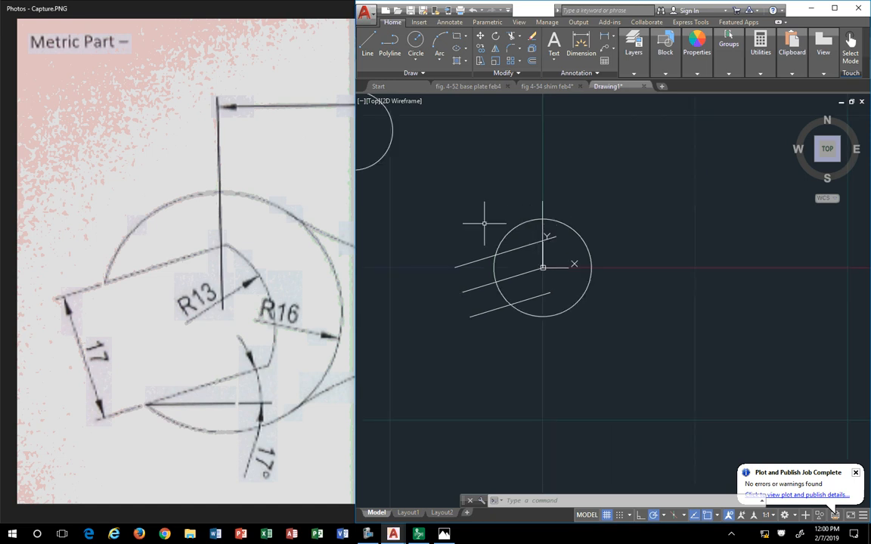
pyautogui.moveTo(480, 228); pyautogui.dragTo(572, 325, button='middle')
pyautogui.click(417, 258)
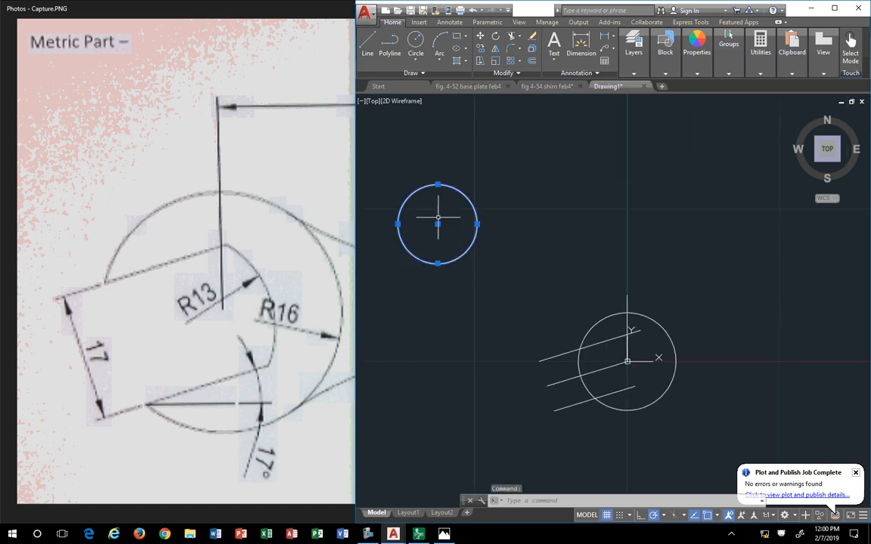
pyautogui.click(437, 223)
pyautogui.scroll(5, 637, 361)
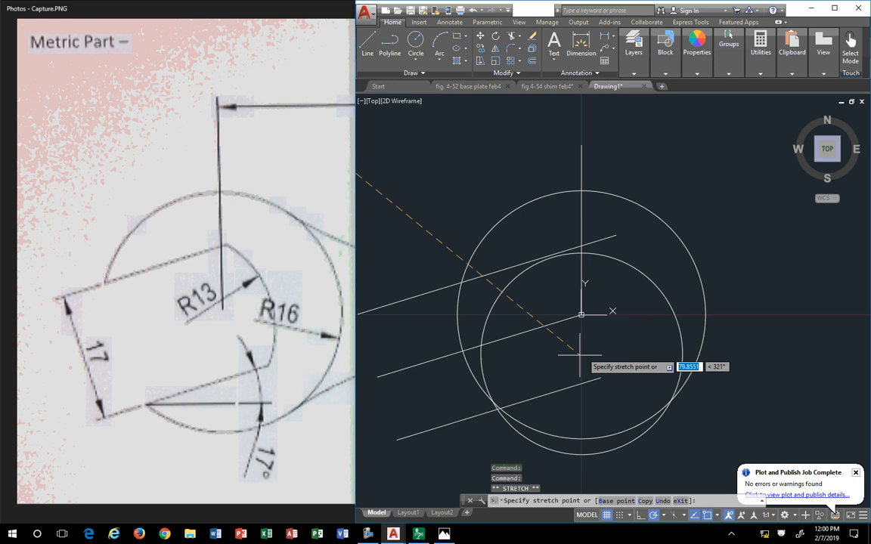
pyautogui.scroll(3, 550, 347)
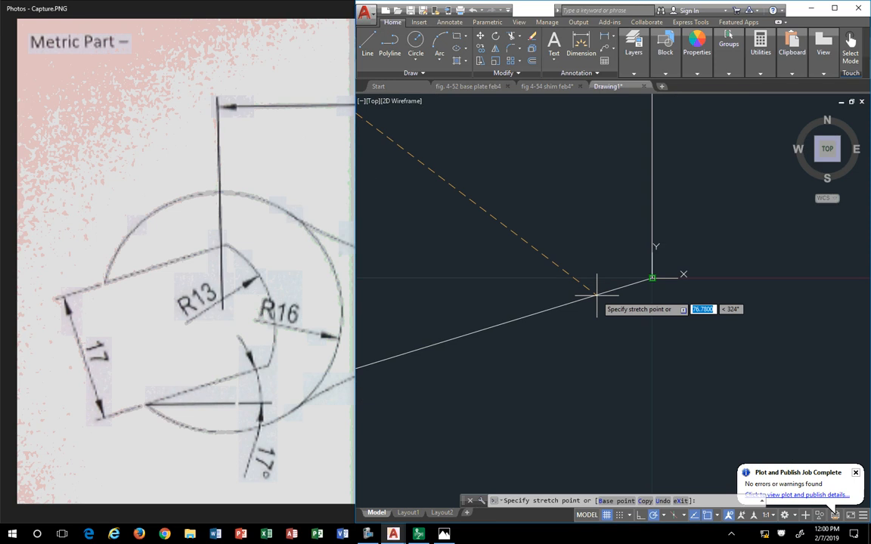
pyautogui.scroll(-3, 597, 295)
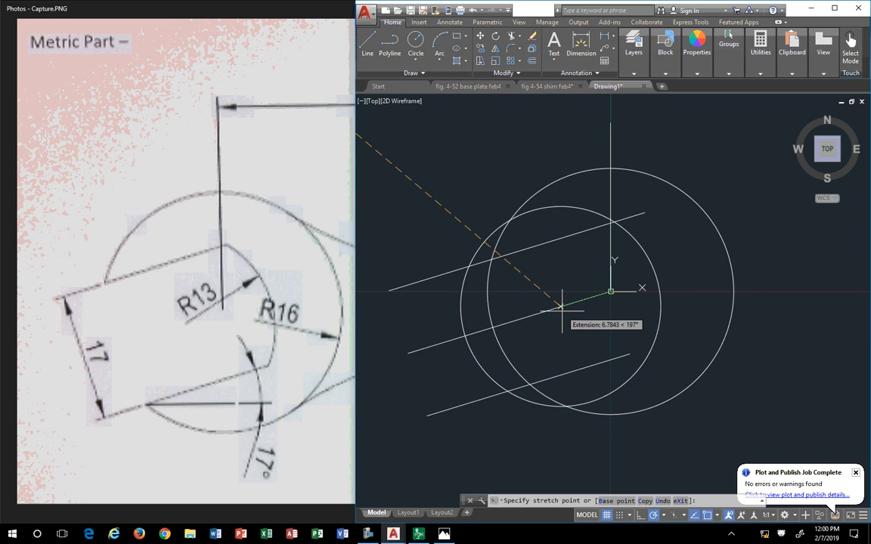
pyautogui.press('Escape')
# Step: Add the vertical line and upper angled line to the selected R13 circle and change their colour to cyan
pyautogui.click(636, 225)
pyautogui.click(591, 207)
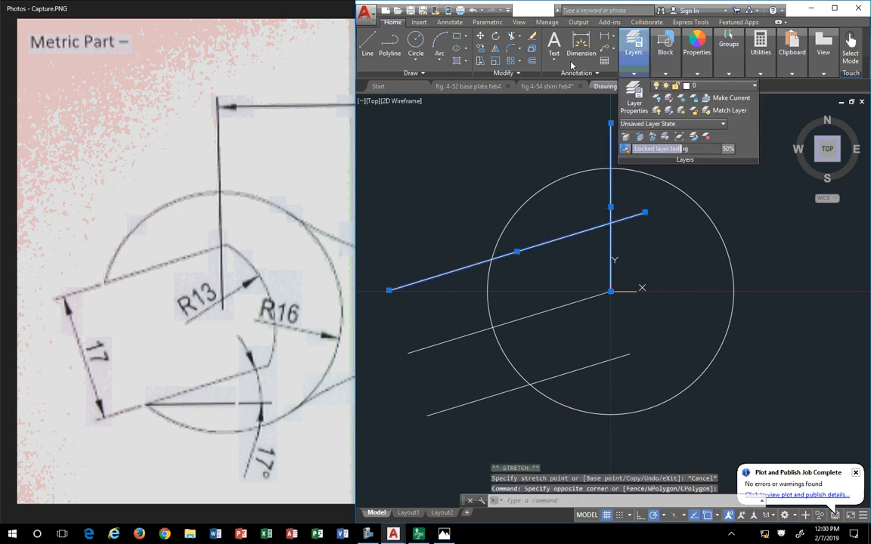
pyautogui.moveTo(697, 55)
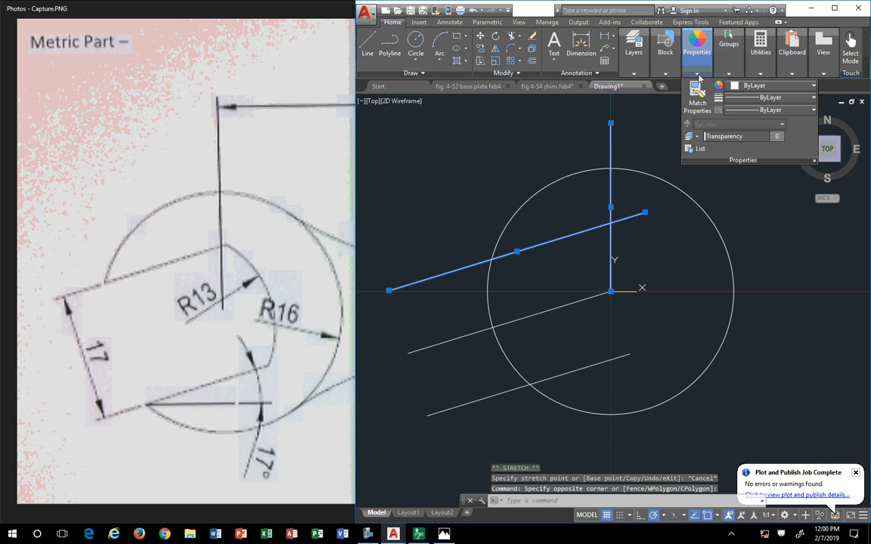
pyautogui.click(754, 86)
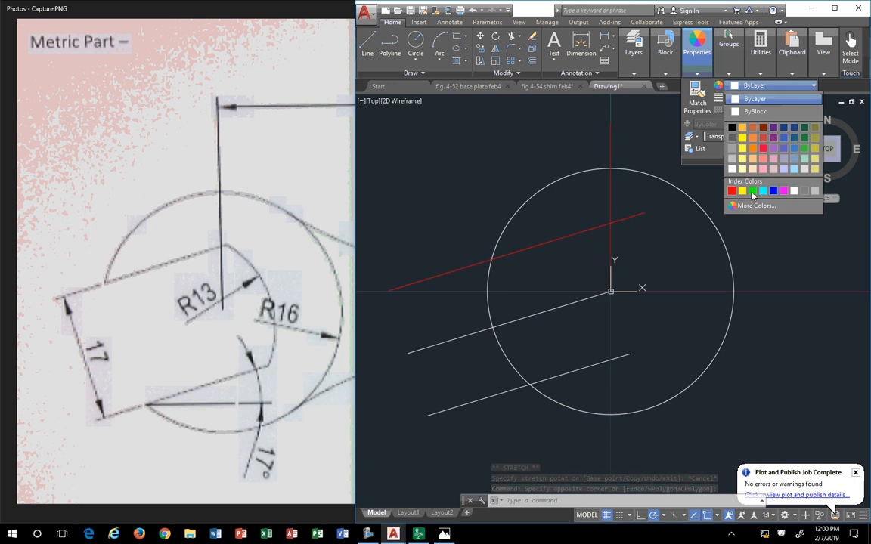
pyautogui.click(762, 191)
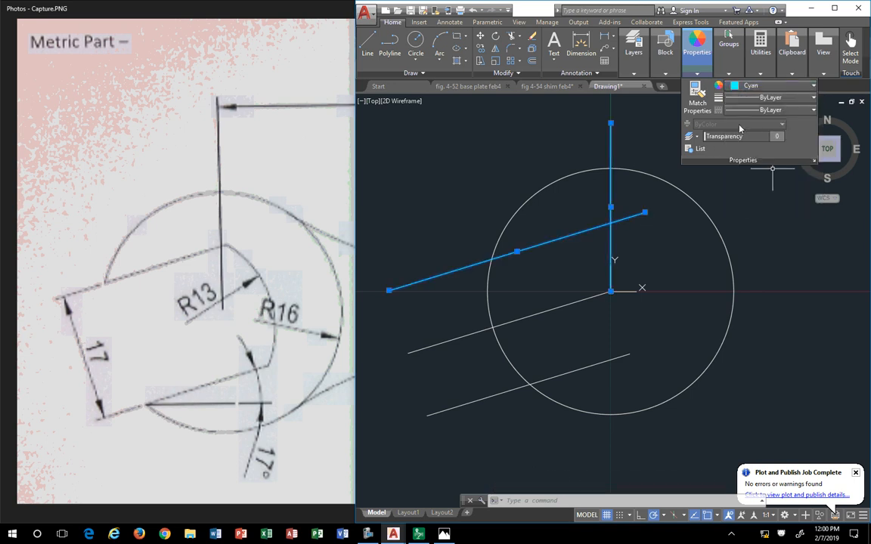
# Step: Set the lineweight of the selected R13 circle, vertical line and upper angled line to 0.70 mm
pyautogui.click(776, 111)
pyautogui.click(774, 99)
pyautogui.click(775, 100)
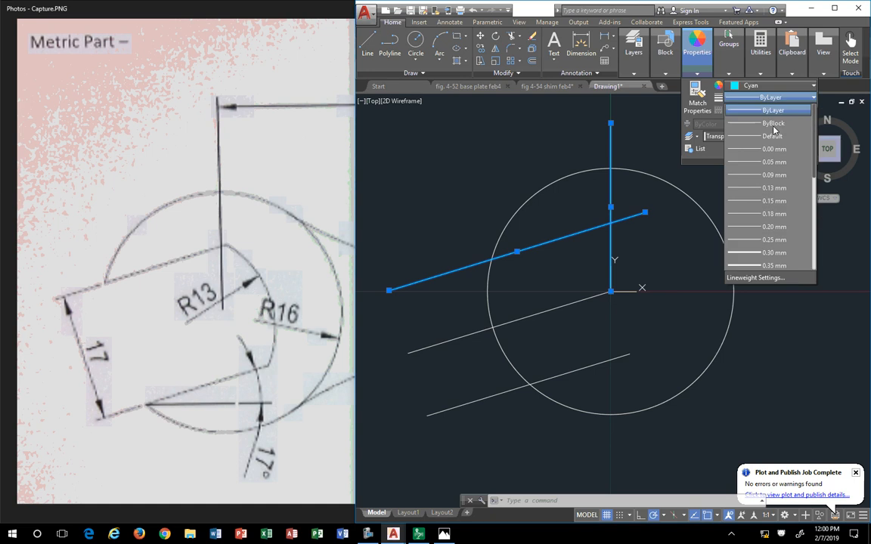
pyautogui.scroll(-2, 756, 265)
pyautogui.click(757, 266)
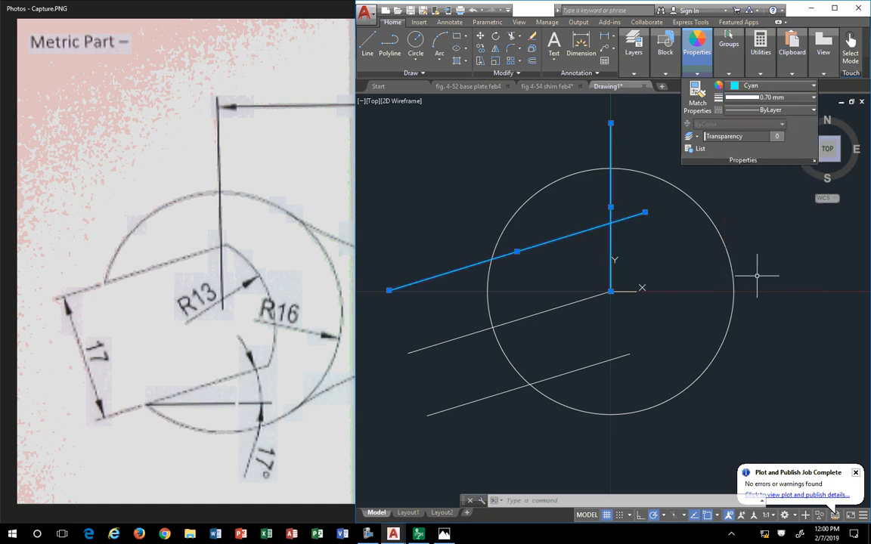
# Step: Turn on Display Lineweight in the lineweight settings and clear the selection
pyautogui.click(744, 99)
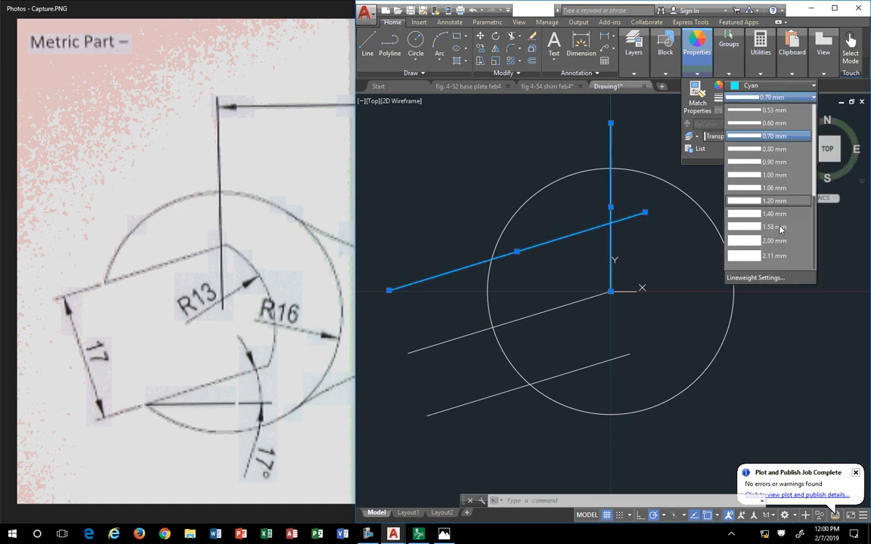
pyautogui.click(769, 282)
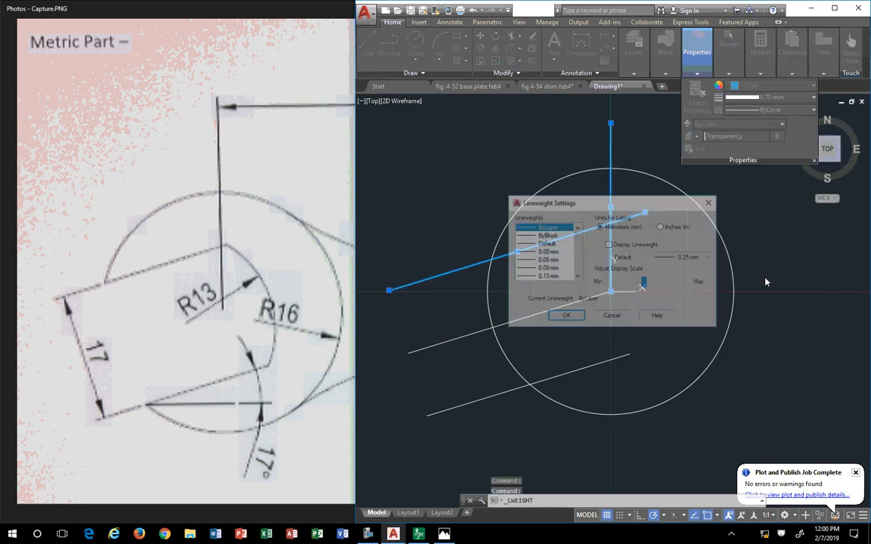
pyautogui.click(609, 245)
pyautogui.click(565, 317)
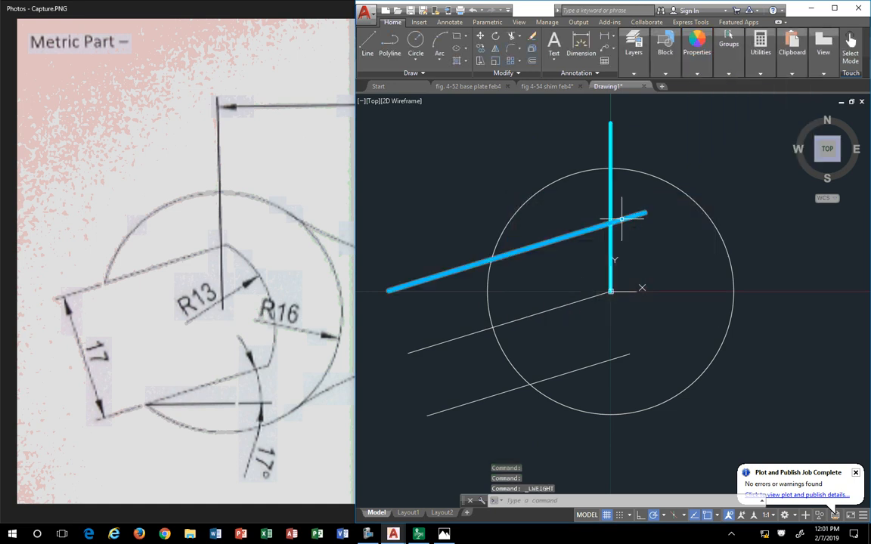
pyautogui.press('Escape')
# Step: Move the R13 circle's centre onto the middle angled line so its edge passes through the intersection of the vertical and upper angled lines
pyautogui.scroll(-2, 657, 301)
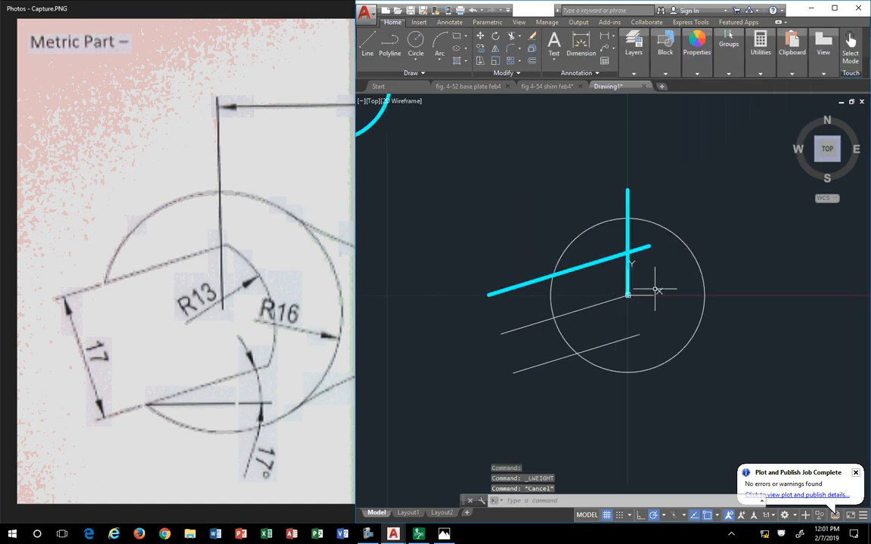
pyautogui.scroll(2, 646, 292)
pyautogui.scroll(-2, 649, 246)
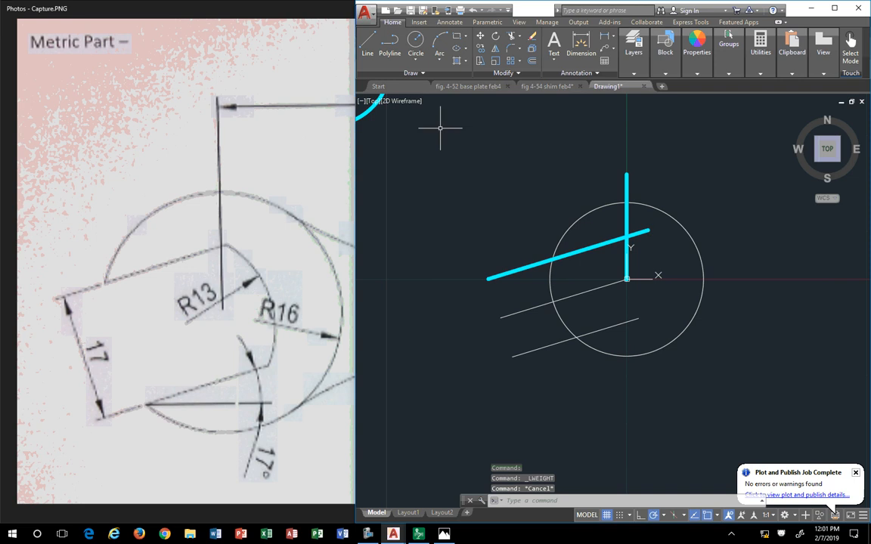
pyautogui.scroll(-2, 444, 149)
pyautogui.moveTo(447, 160); pyautogui.dragTo(474, 229, button='middle')
pyautogui.click(395, 165)
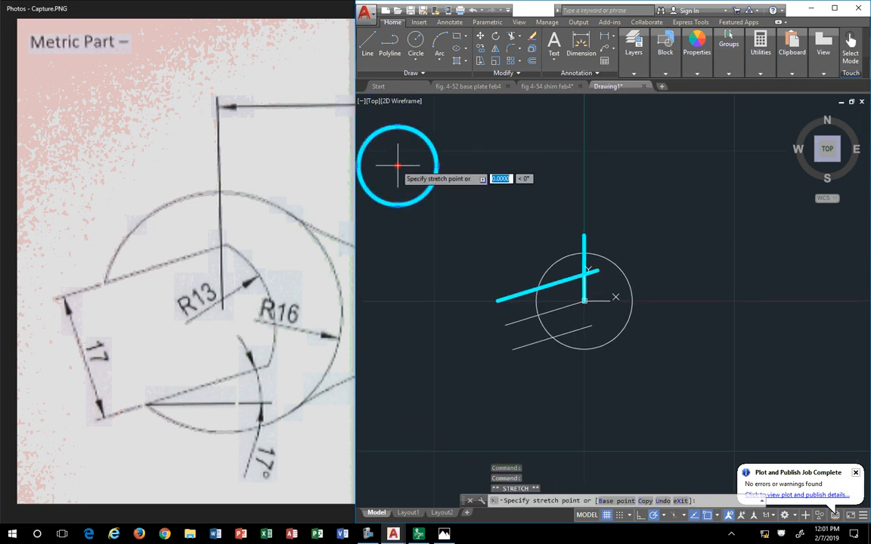
pyautogui.scroll(5, 586, 303)
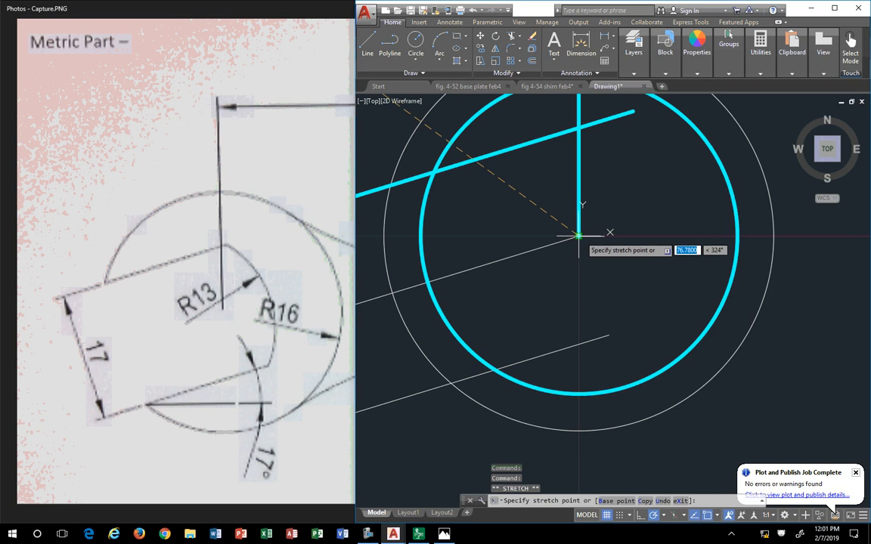
pyautogui.moveTo(579, 235); pyautogui.dragTo(616, 301, button='middle')
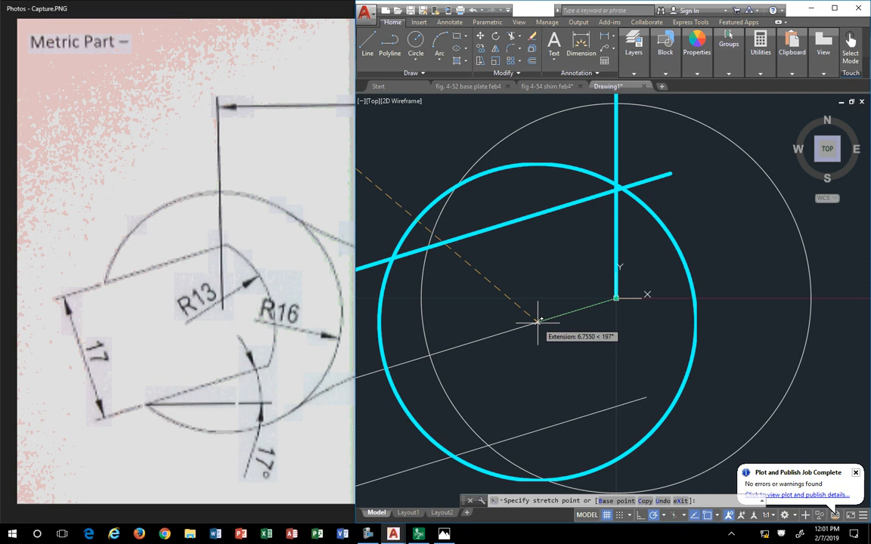
pyautogui.click(541, 321)
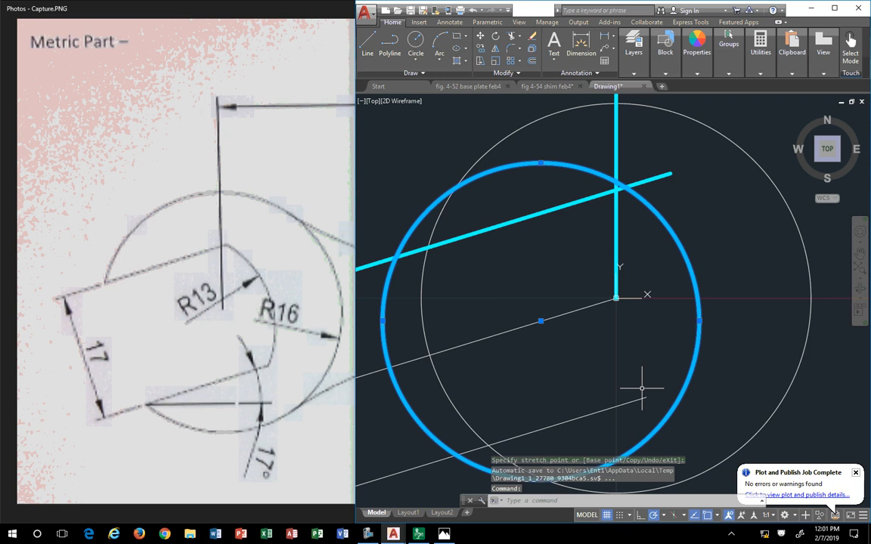
pyautogui.press('Escape')
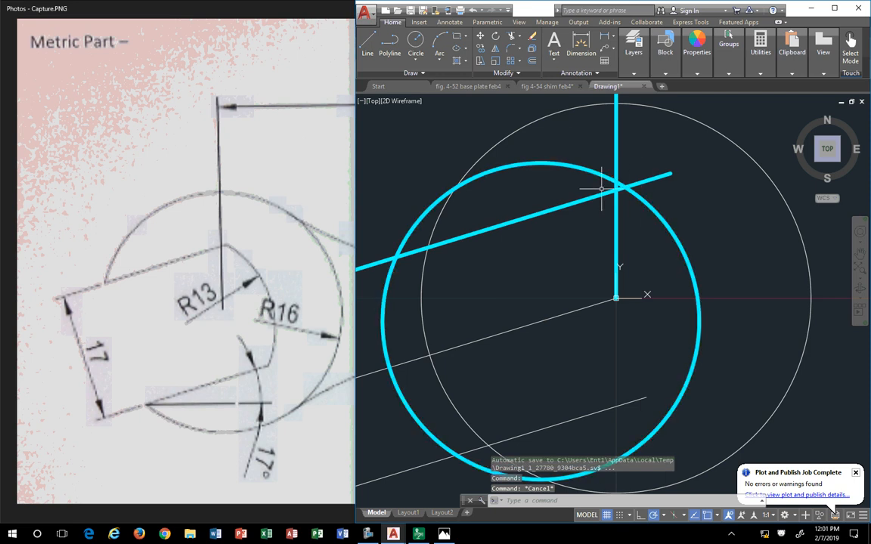
pyautogui.press('Escape')
# Step: Stretch the inner end of the lower angled line along its direction until it meets the R13 circle
pyautogui.click(632, 401)
pyautogui.click(646, 396)
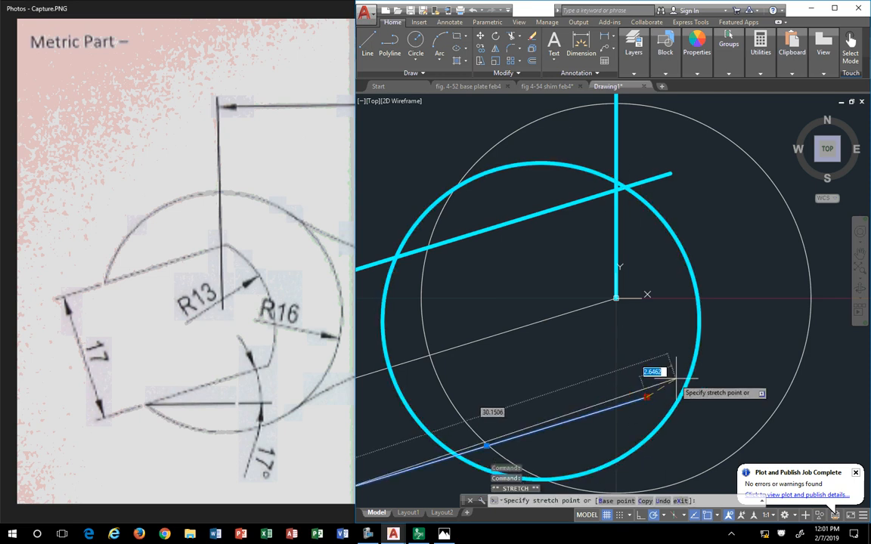
pyautogui.press('Escape')
pyautogui.press('Escape')
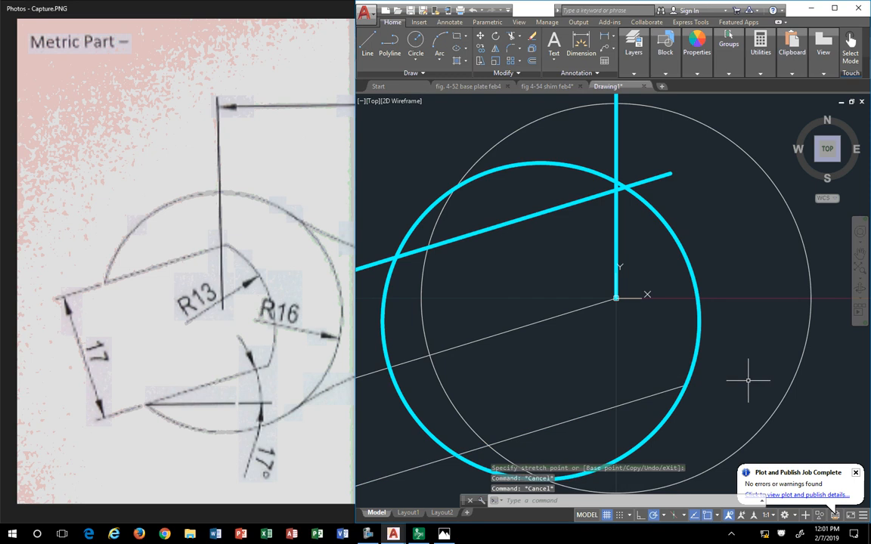
# Step: Trim the R13 circle against the upper and lower angled lines, keeping only the arc that closes the slot's inner end
pyautogui.write('trim')
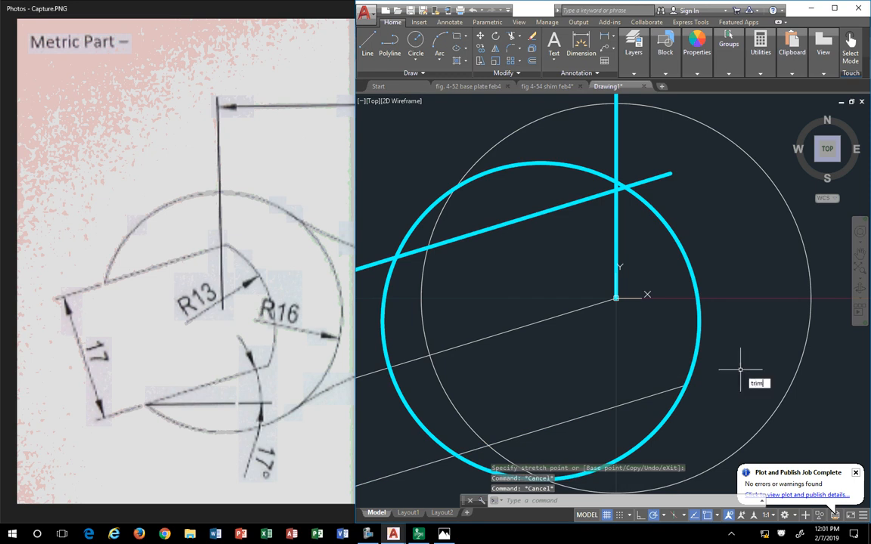
pyautogui.press('Return')
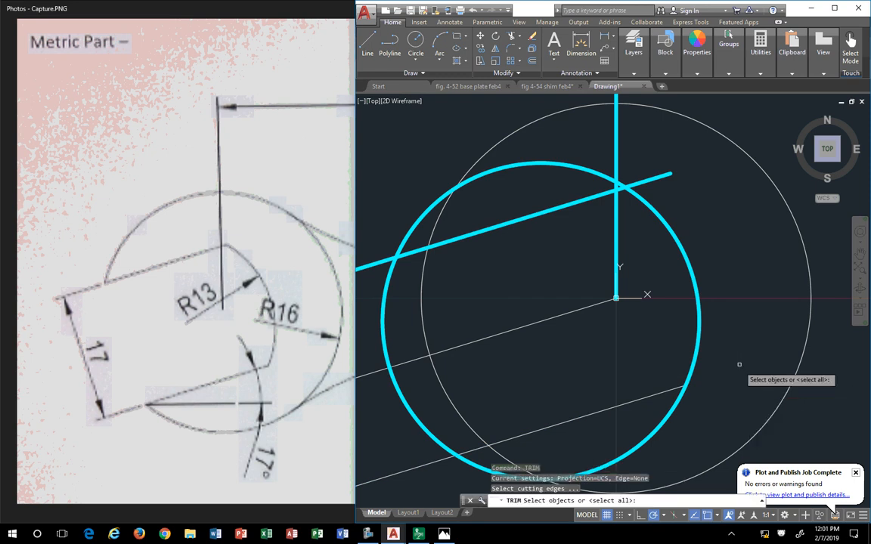
pyautogui.click(574, 204)
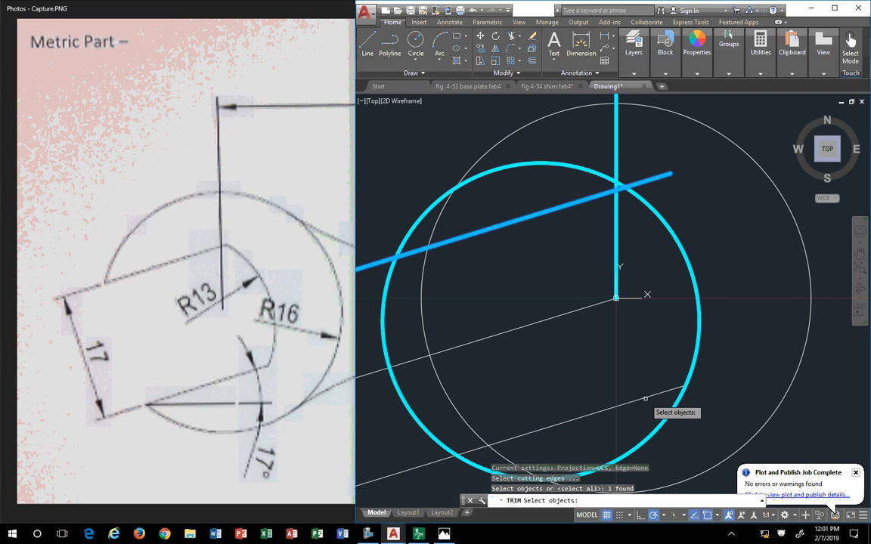
pyautogui.click(647, 396)
pyautogui.press('Return')
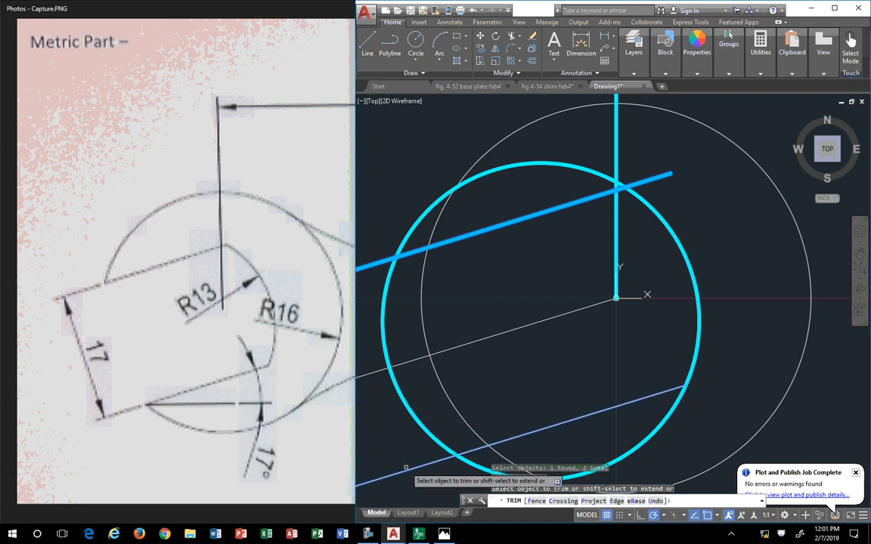
pyautogui.click(425, 428)
pyautogui.click(438, 199)
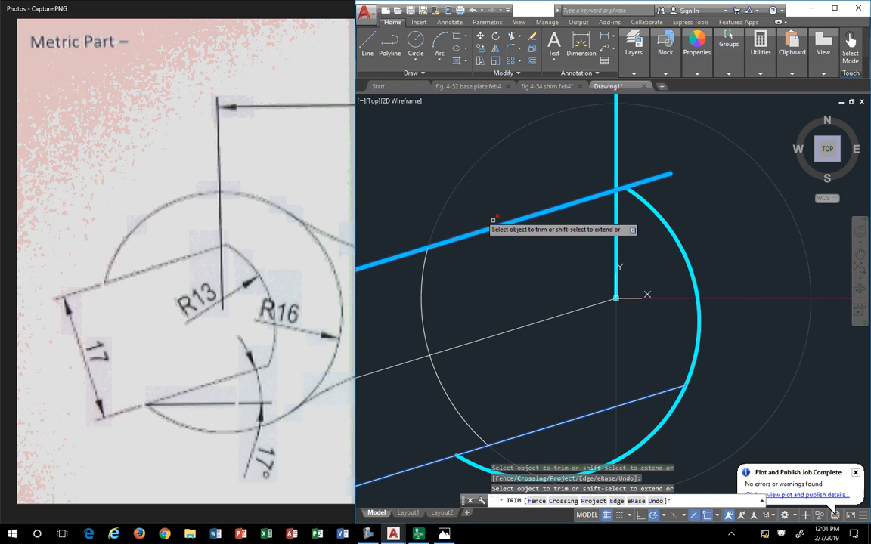
pyautogui.click(667, 422)
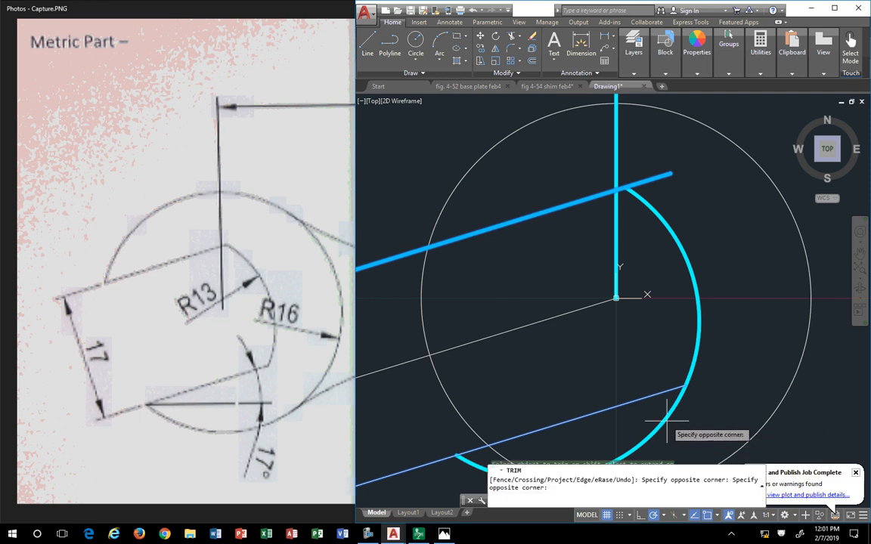
pyautogui.click(664, 416)
pyautogui.press('Return')
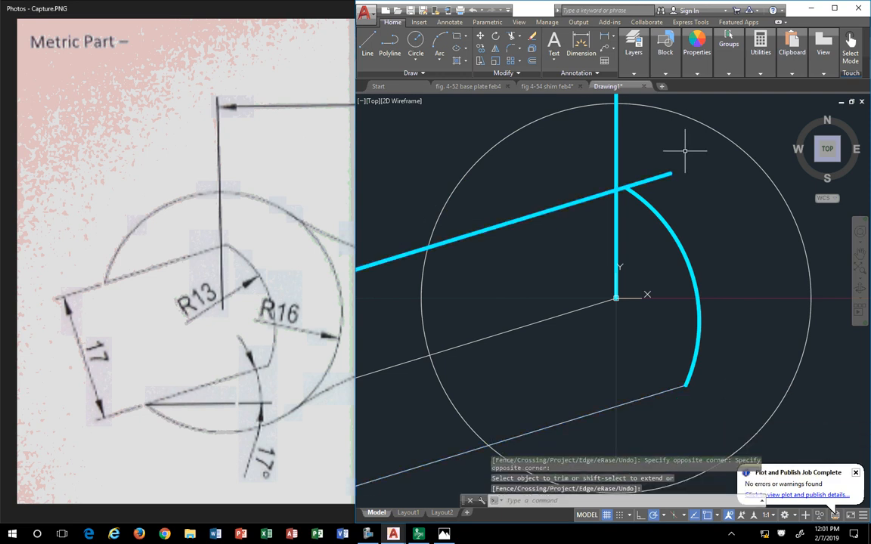
# Step: Trim the end of the upper angled line that extends past the R13 arc, using the arc as the cutting edge
pyautogui.press('Return')
pyautogui.click(656, 215)
pyautogui.press('Return')
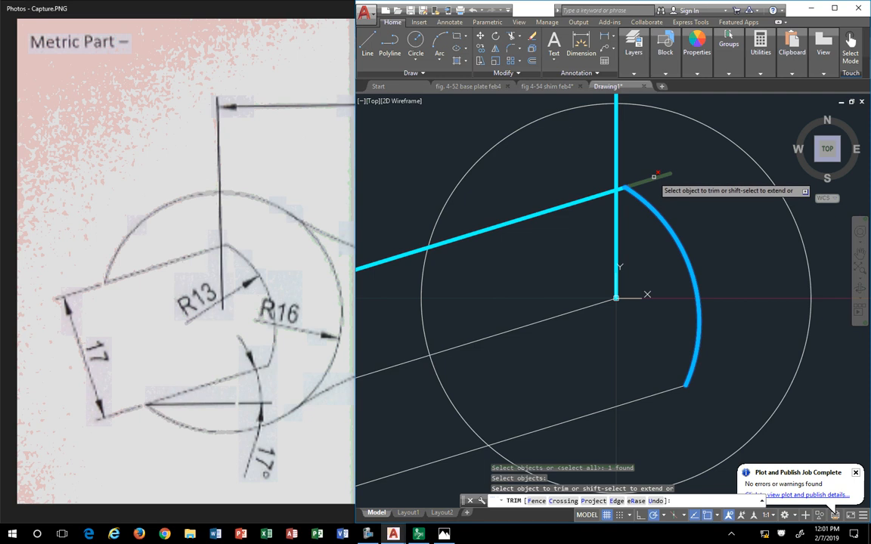
pyautogui.click(653, 183)
pyautogui.scroll(-4, 685, 200)
pyautogui.moveTo(691, 201)
pyautogui.mouseDown(button='middle')
pyautogui.moveTo(686, 225)
pyautogui.moveTo(665, 249)
pyautogui.mouseUp(button='middle')
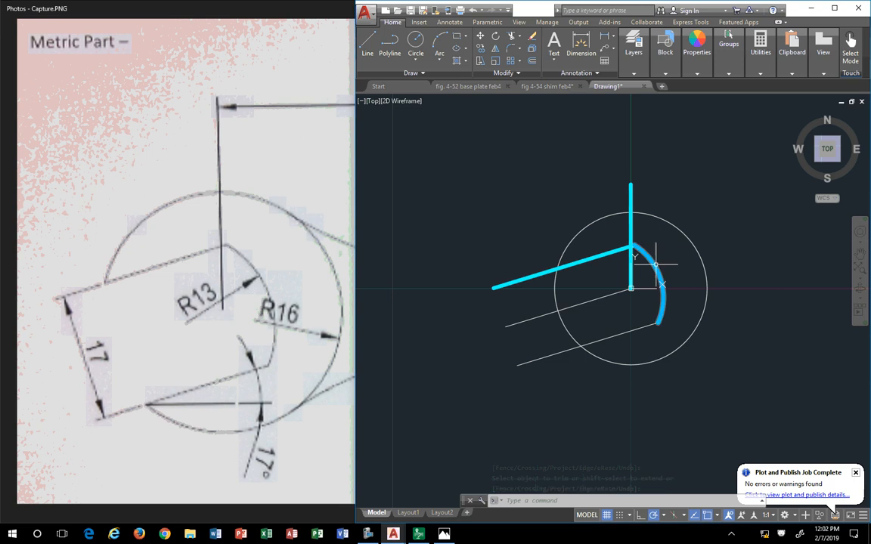
pyautogui.press('Return')
pyautogui.click(655, 265)
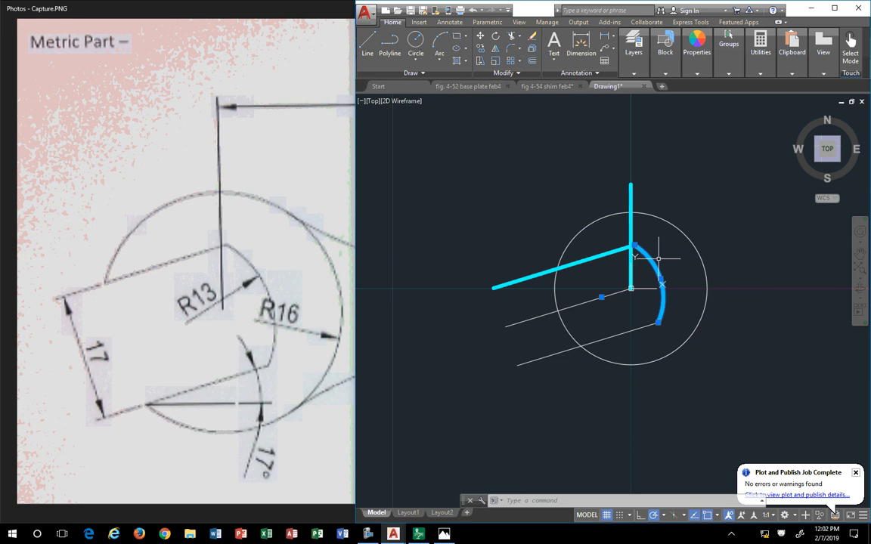
pyautogui.press('Escape')
pyautogui.scroll(4, 667, 255)
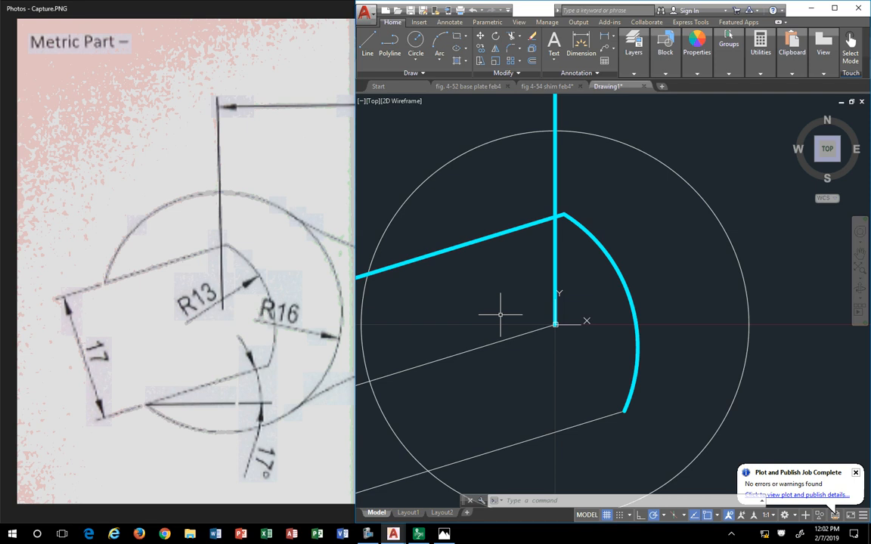
pyautogui.scroll(-2, 500, 315)
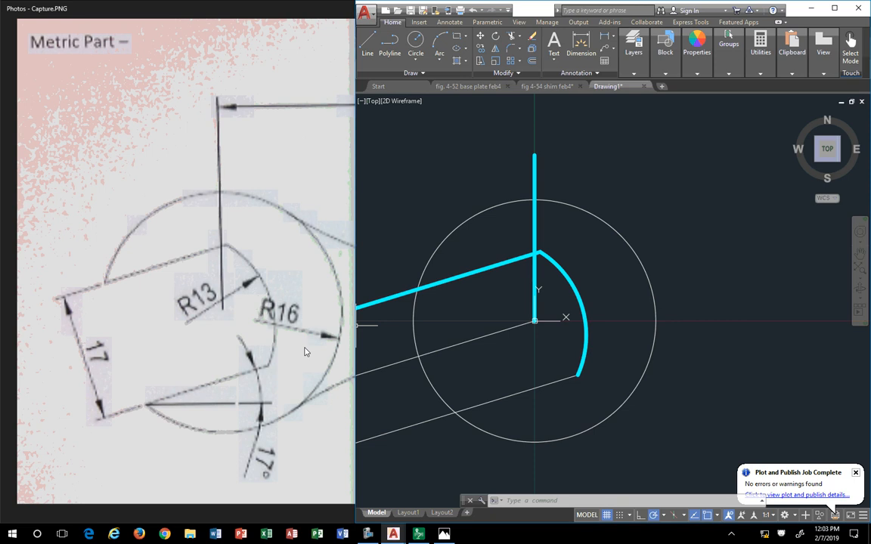
pyautogui.scroll(2, 501, 321)
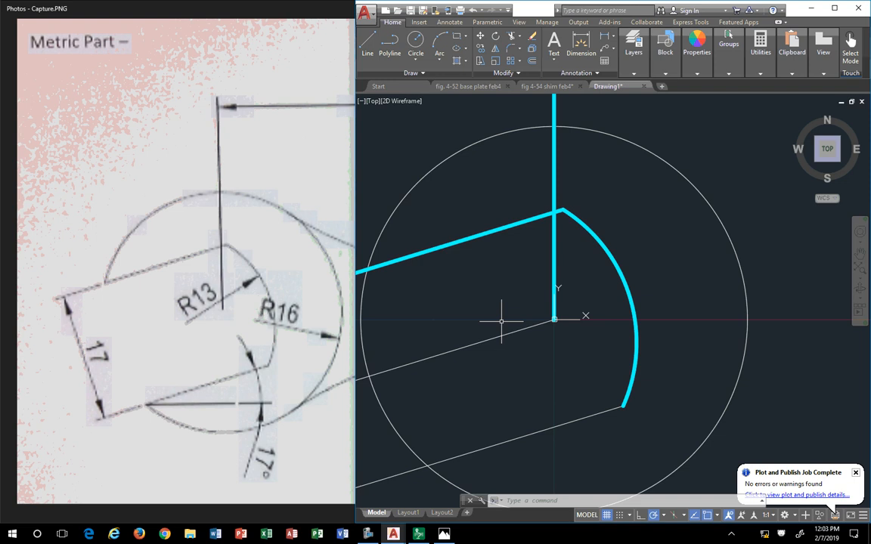
pyautogui.click(554, 164)
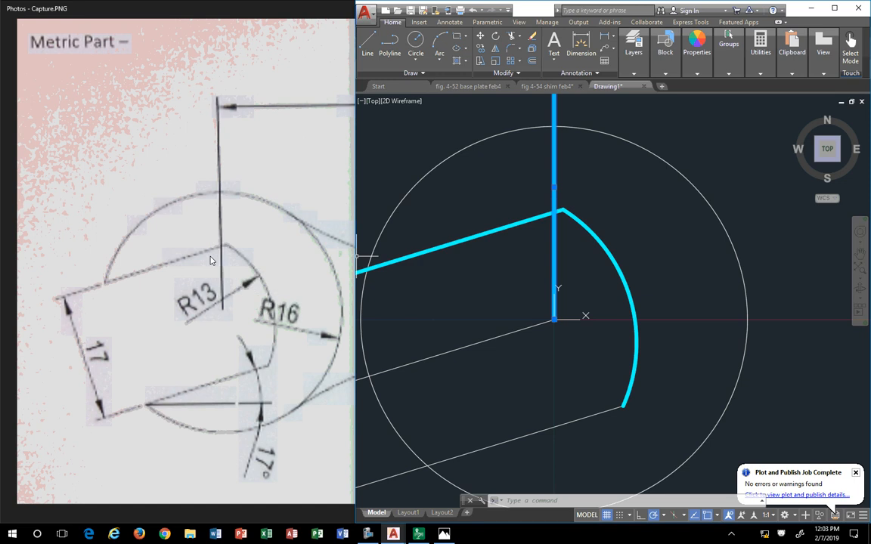
pyautogui.press('Escape')
pyautogui.press('Escape')
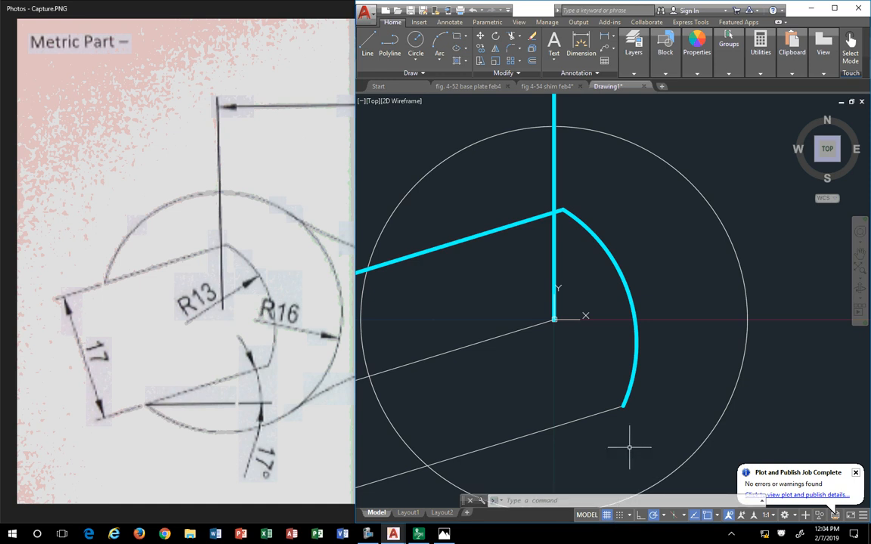
# Step: Add an aligned dimension for the slot width between the upper and lower angled lines, placed beyond their outer ends
pyautogui.scroll(4, 606, 360)
pyautogui.scroll(-6, 603, 364)
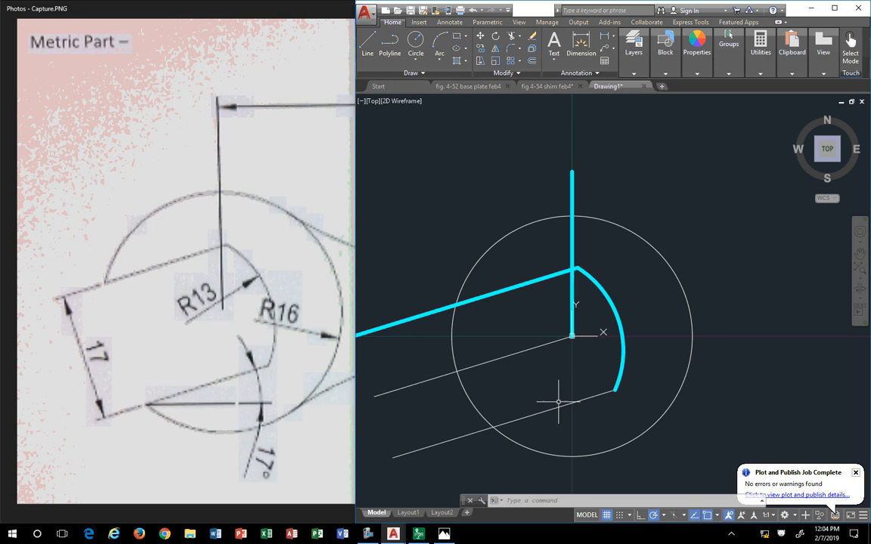
pyautogui.moveTo(560, 399); pyautogui.dragTo(651, 340, button='middle')
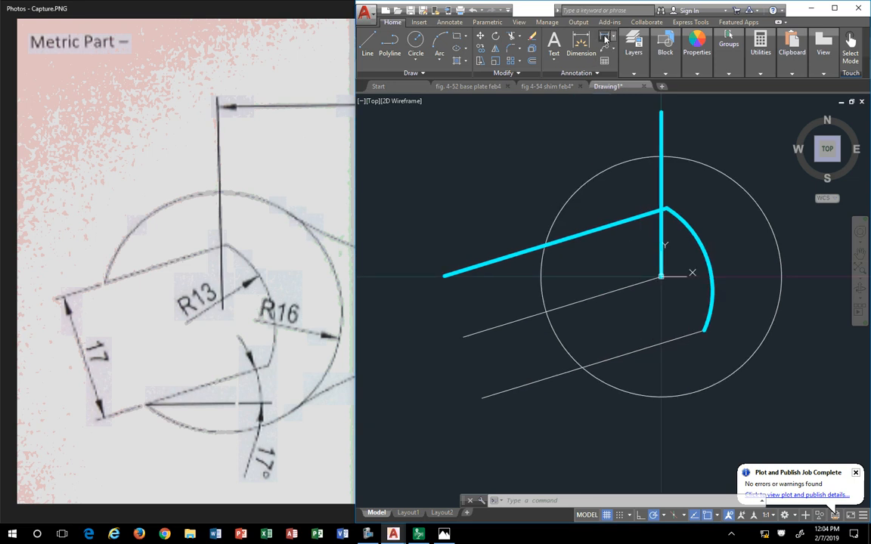
pyautogui.click(604, 36)
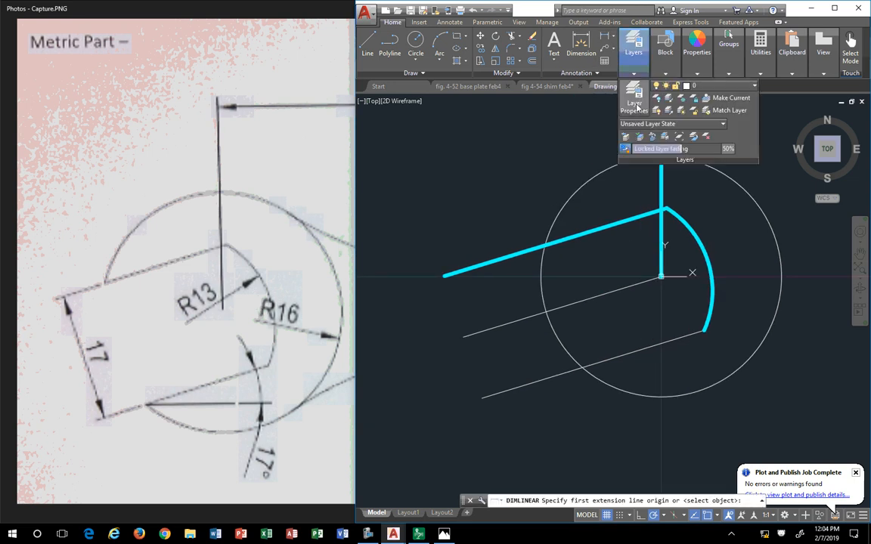
pyautogui.click(615, 35)
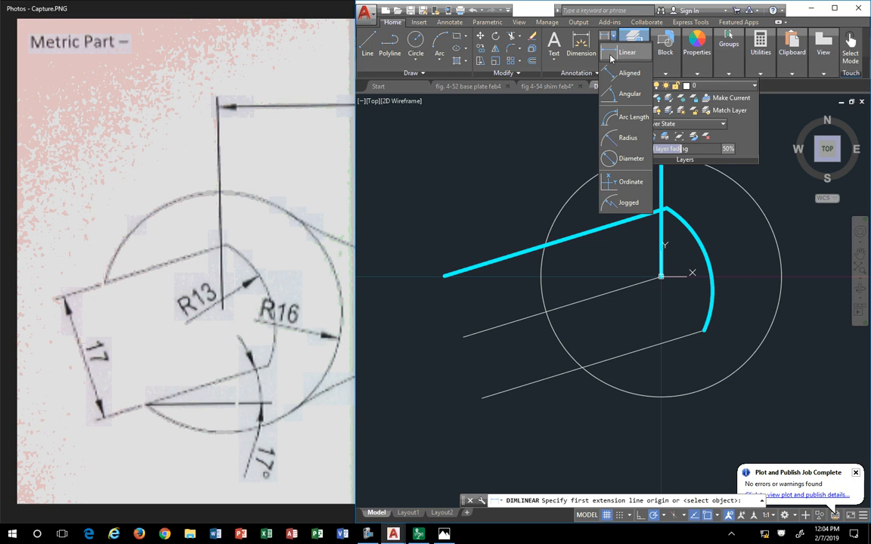
pyautogui.click(623, 76)
pyautogui.click(545, 247)
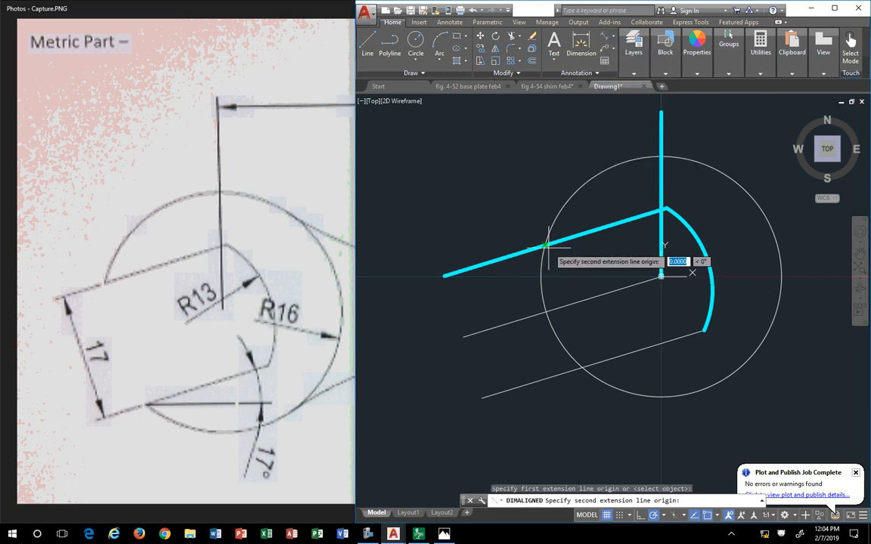
pyautogui.click(582, 368)
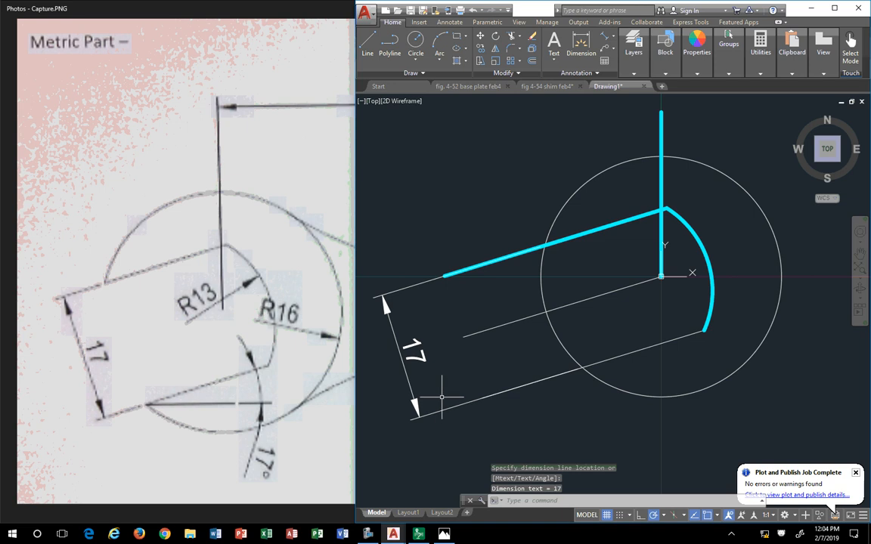
# Step: Add a radius dimension to the slot's inner arc, with its text outside the large circle on the upper right
pyautogui.click(612, 36)
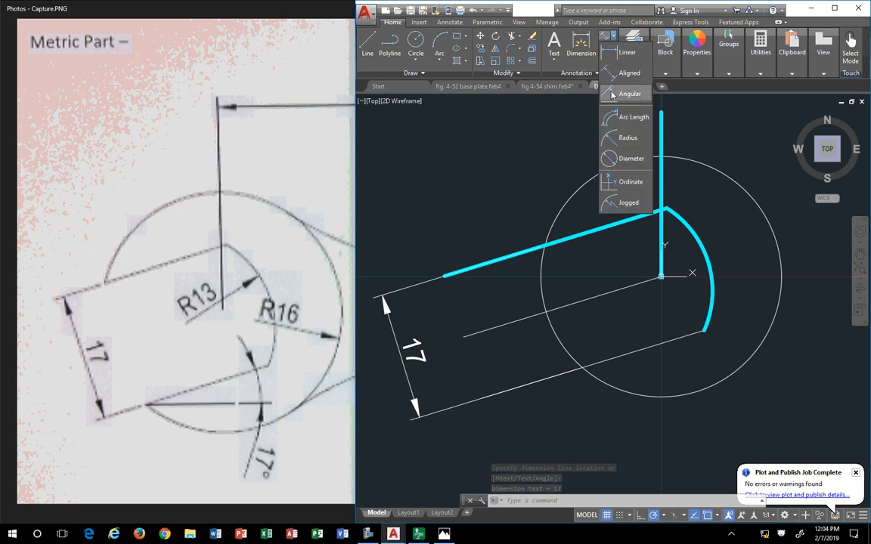
pyautogui.click(618, 137)
pyautogui.click(689, 225)
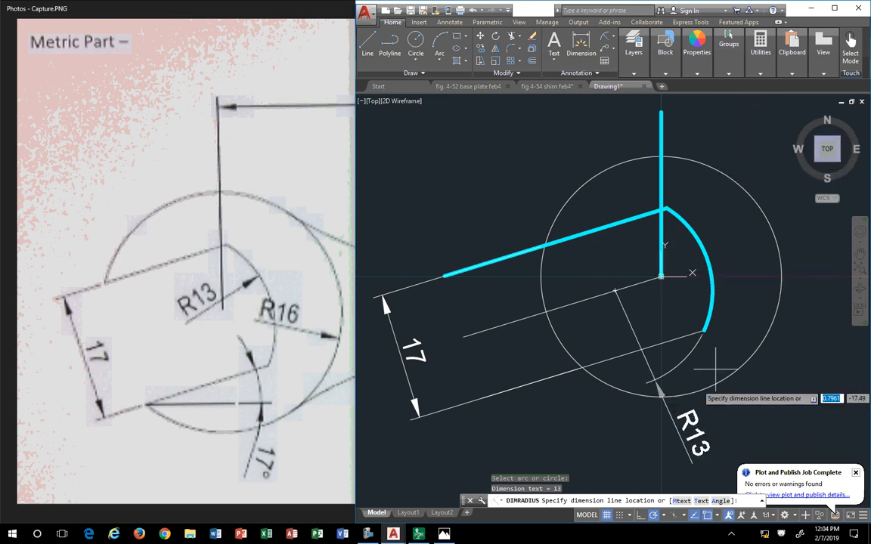
pyautogui.scroll(4, 758, 173)
pyautogui.scroll(-6, 759, 173)
pyautogui.moveTo(758, 172); pyautogui.dragTo(683, 222, button='middle')
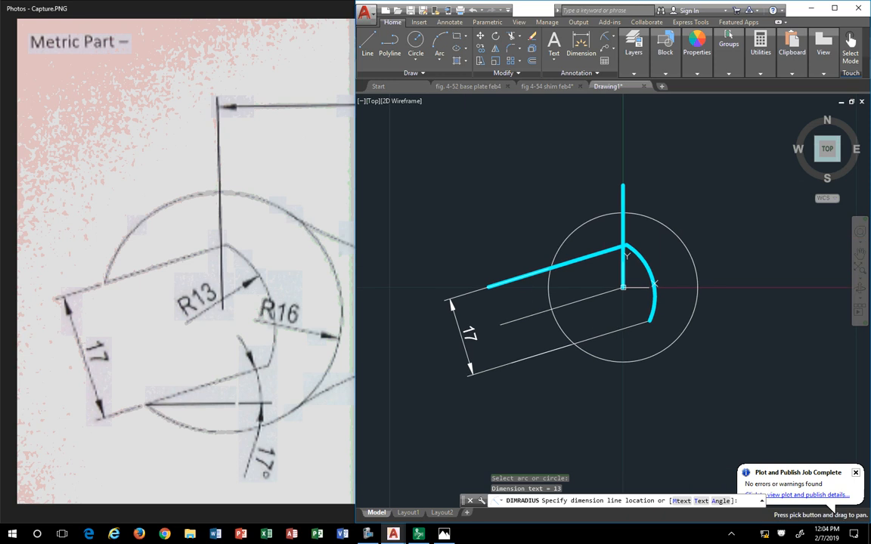
pyautogui.click(717, 172)
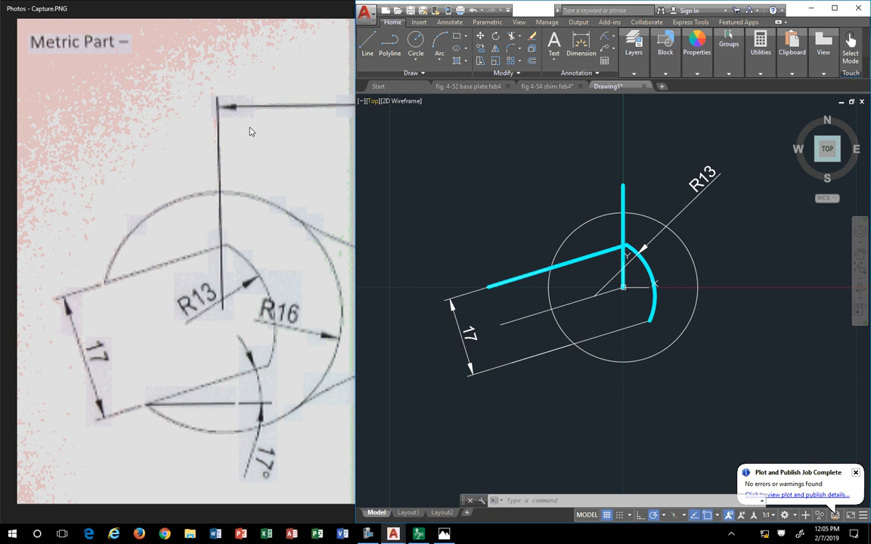
# Step: Switch to Photos and examine the dimensions of the wrench's right end in the reference image, returning to the full image
pyautogui.click(153, 198)
pyautogui.doubleClick(251, 280)
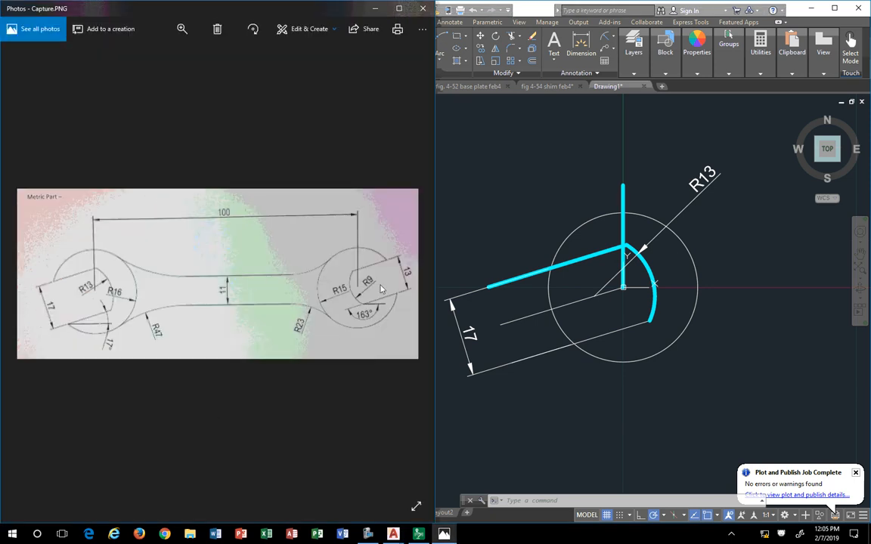
pyautogui.scroll(3, 392, 299)
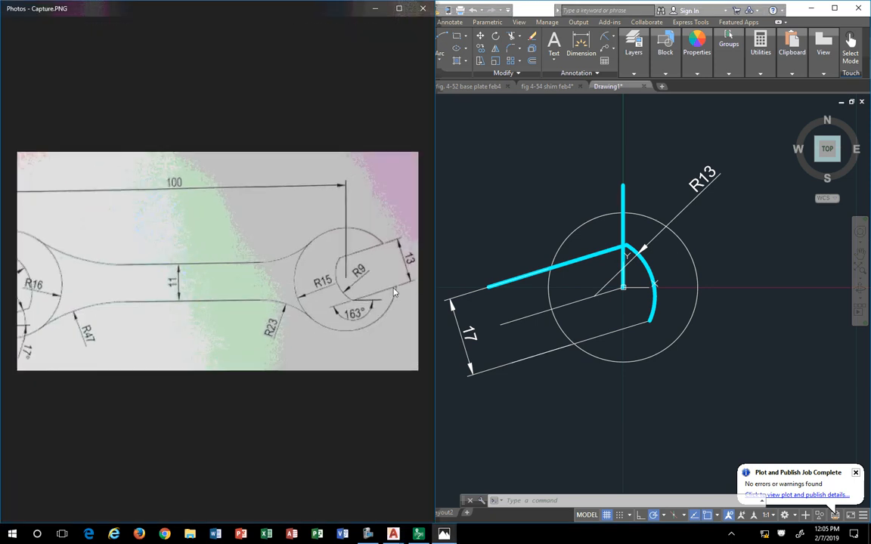
pyautogui.scroll(3, 395, 288)
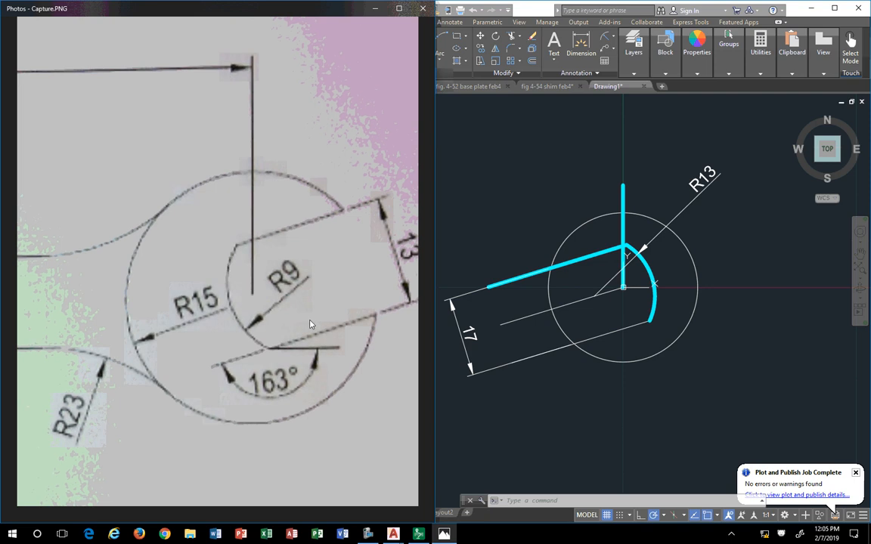
pyautogui.moveTo(310, 319); pyautogui.dragTo(284, 293)
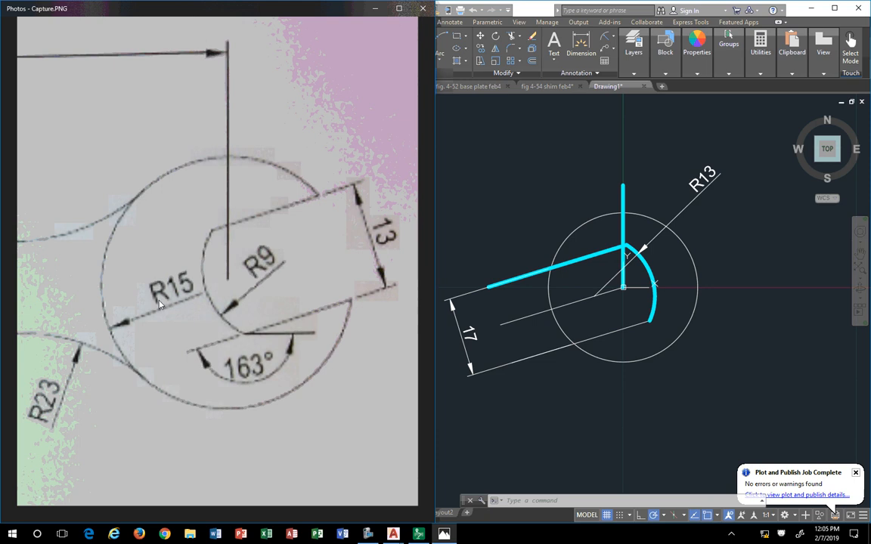
pyautogui.doubleClick(190, 297)
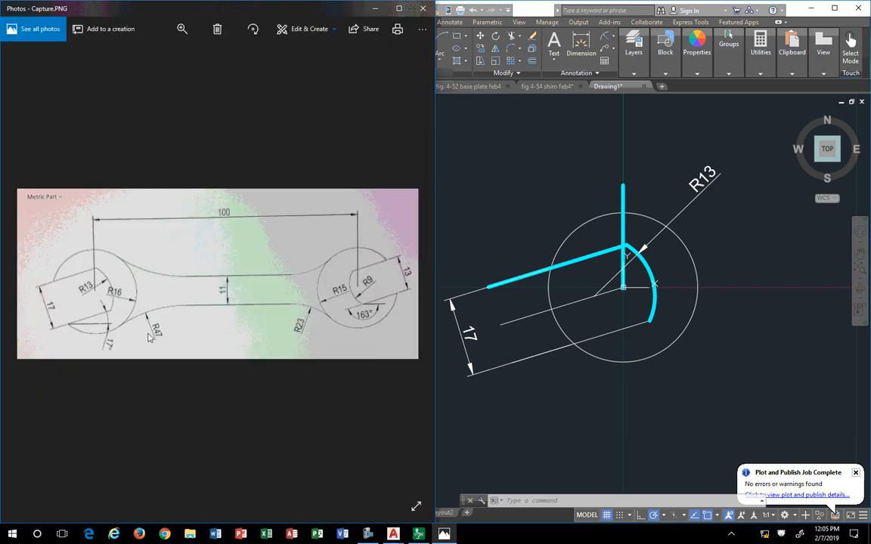
# Step: Switch back to AutoCAD and draw a horizontal line about 68 mm long to the right from the large circle's centre
pyautogui.click(658, 388)
pyautogui.scroll(-4, 674, 382)
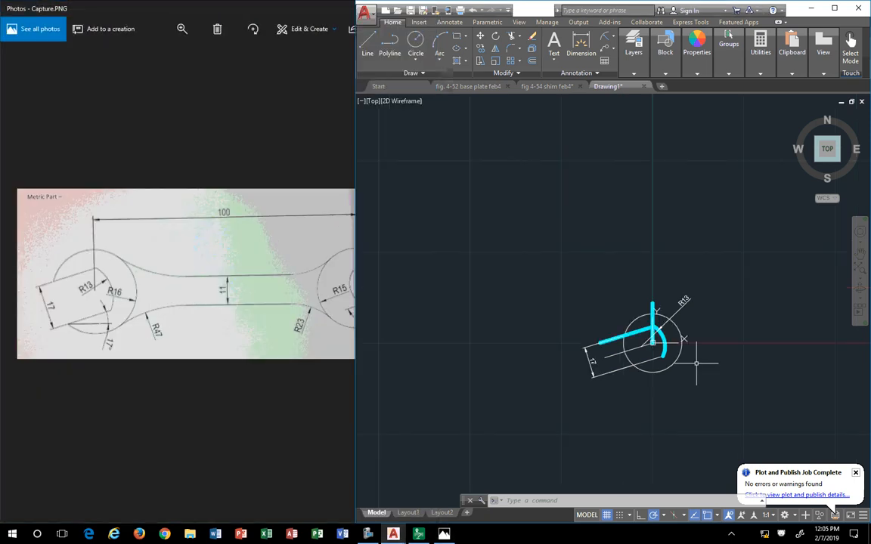
pyautogui.scroll(4, 715, 358)
pyautogui.moveTo(715, 358); pyautogui.dragTo(660, 275, button='middle')
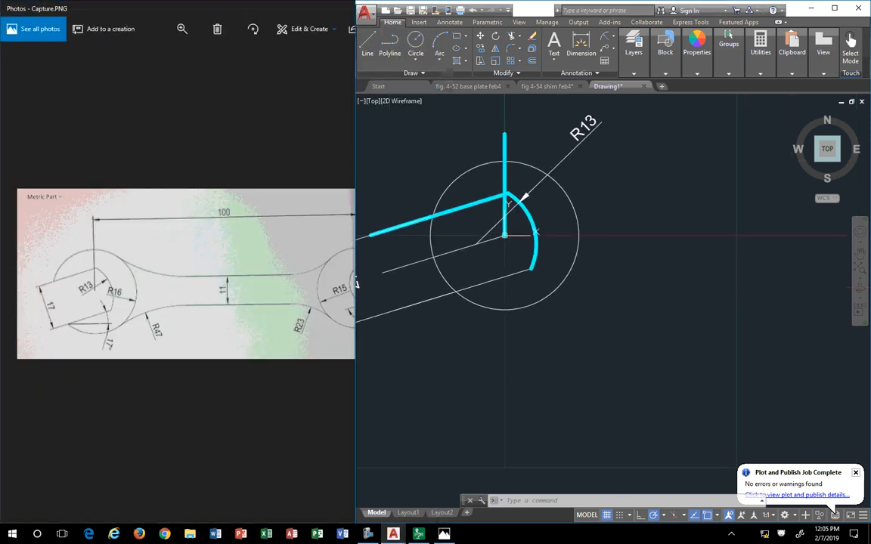
pyautogui.click(369, 46)
pyautogui.click(504, 237)
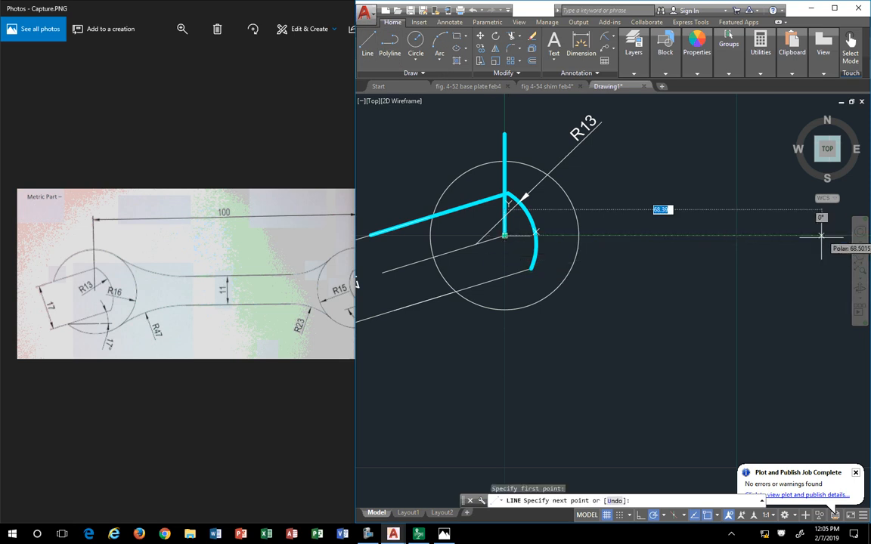
pyautogui.press('Escape')
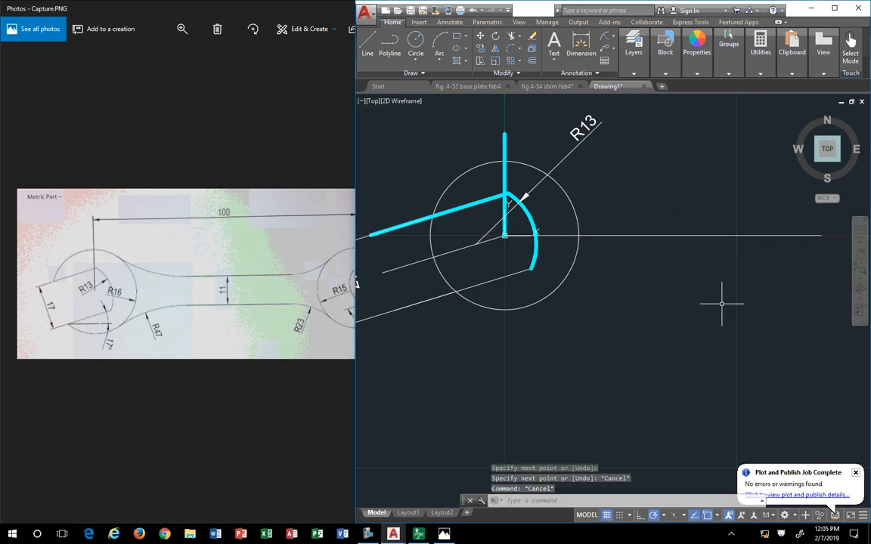
# Step: Offset the horizontal handle centreline by 11/2 to both sides, one copy above and one below
pyautogui.write('off')
pyautogui.press('Return')
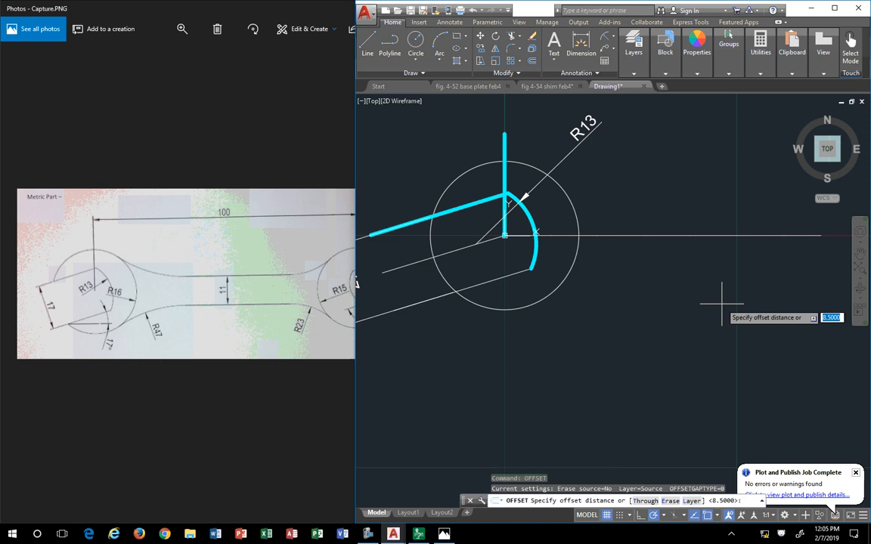
pyautogui.write('11/2')
pyautogui.press('Return')
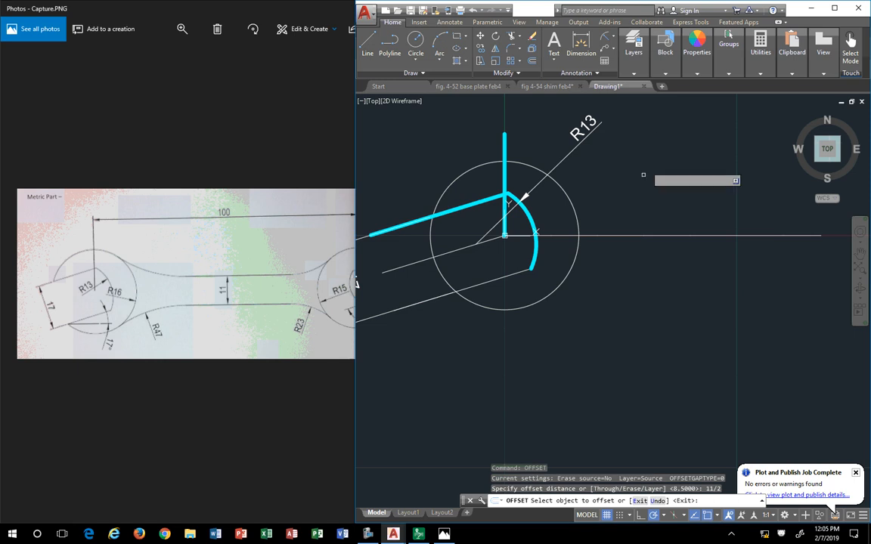
pyautogui.click(650, 236)
pyautogui.click(652, 200)
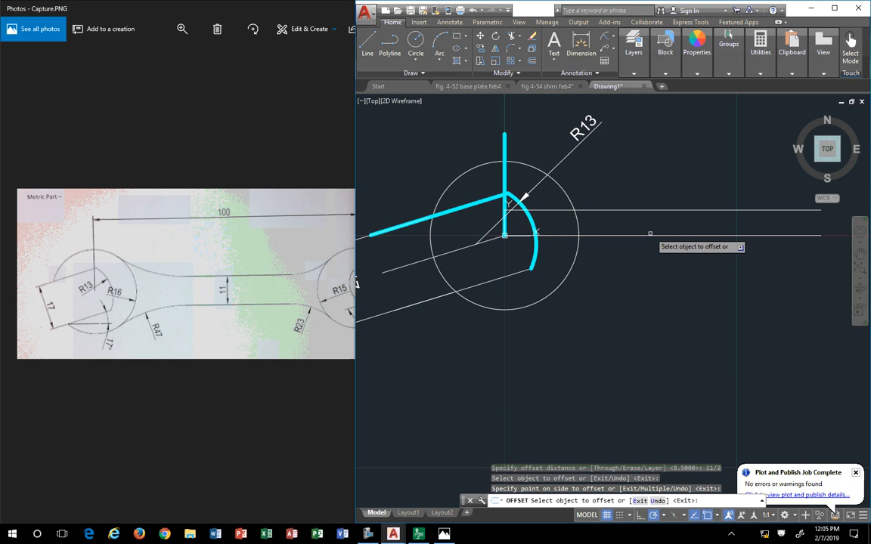
pyautogui.click(645, 236)
pyautogui.click(648, 271)
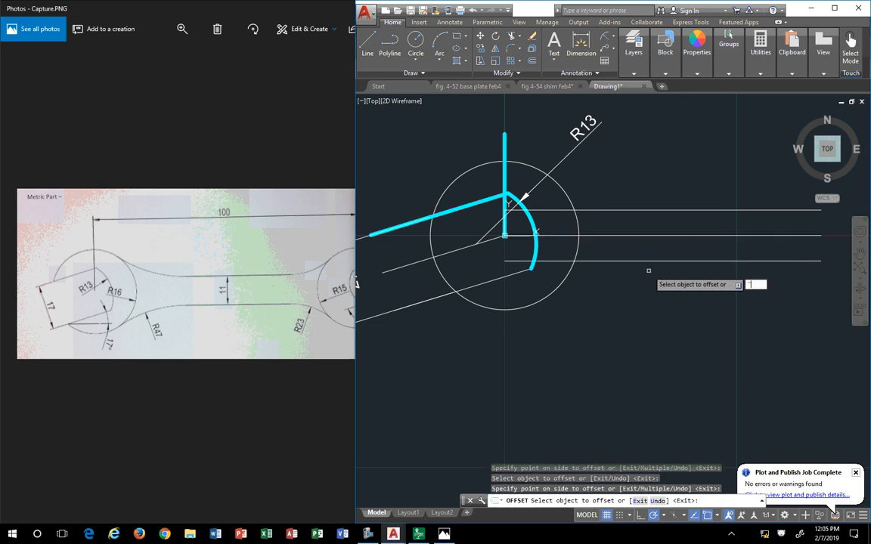
# Step: Fillet the upper handle line to the upper part of the large circle with a radius of 47
pyautogui.click(519, 48)
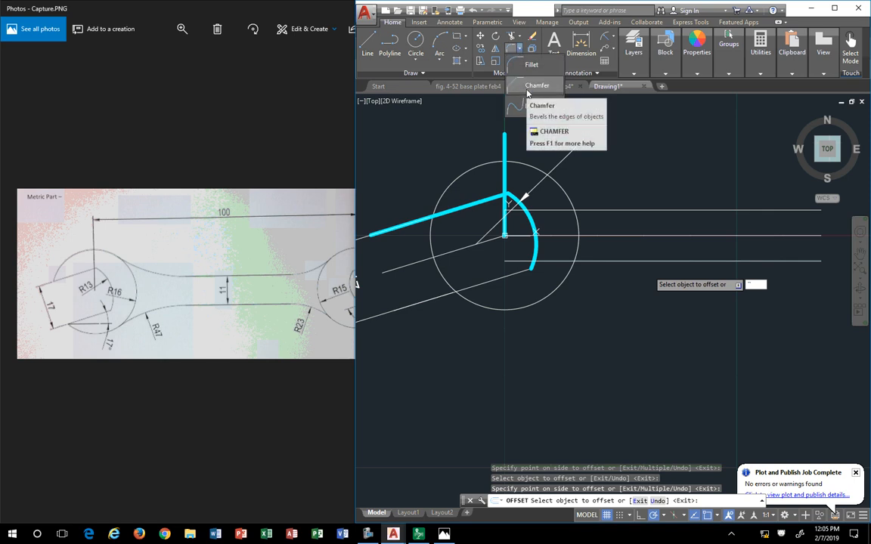
pyautogui.click(531, 64)
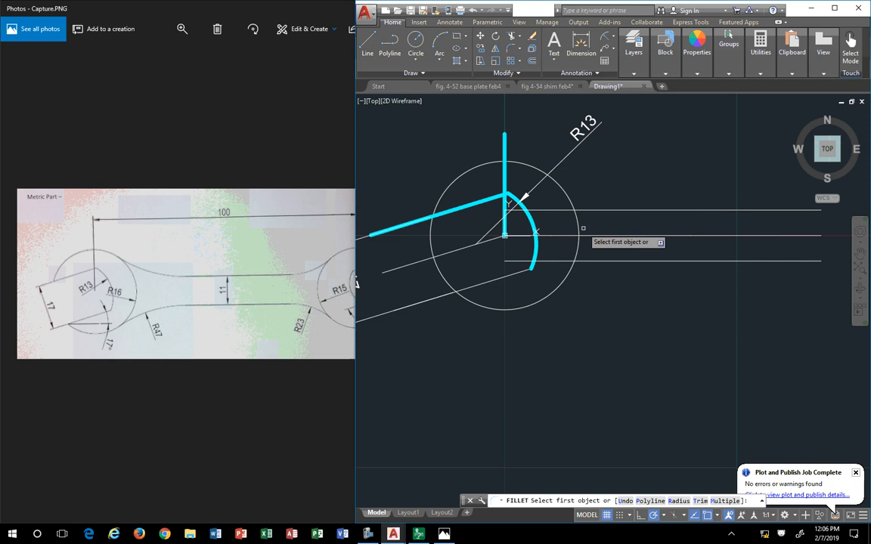
pyautogui.rightClick(631, 144)
pyautogui.click(659, 211)
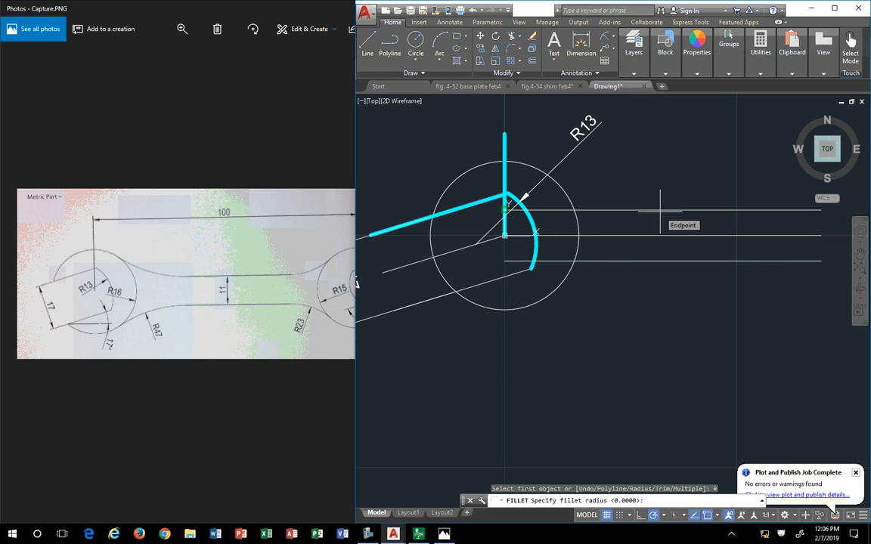
pyautogui.write('47')
pyautogui.press('Return')
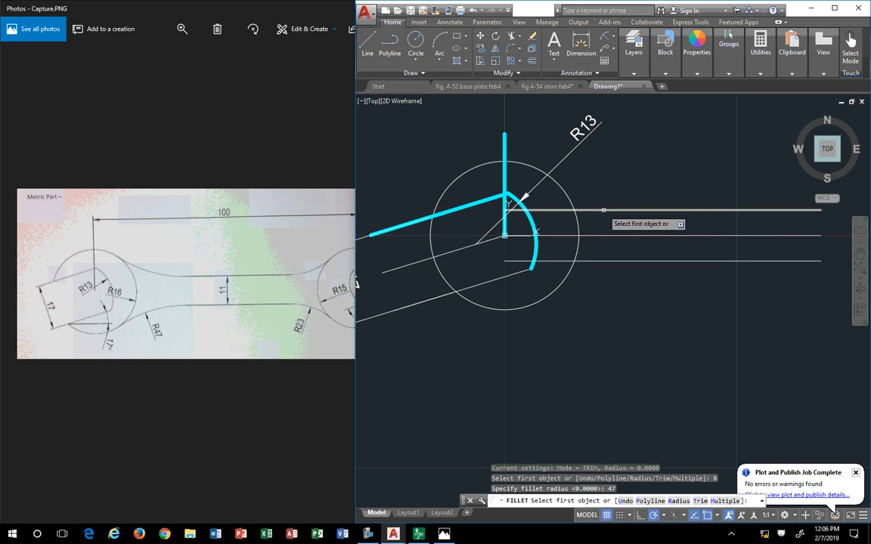
pyautogui.click(603, 210)
pyautogui.click(514, 174)
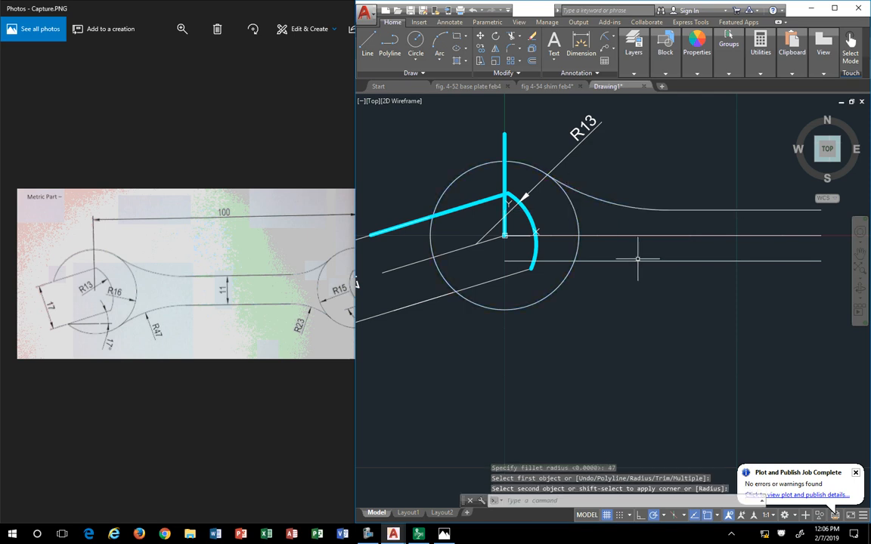
# Step: Fillet the lower handle line to the lower part of the large circle with the same 47 radius
pyautogui.press('Return')
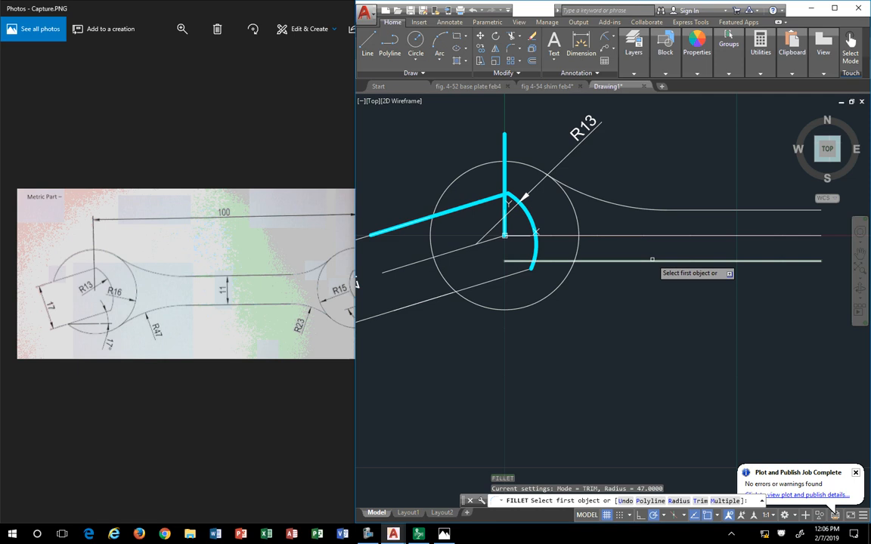
pyautogui.click(653, 262)
pyautogui.click(547, 296)
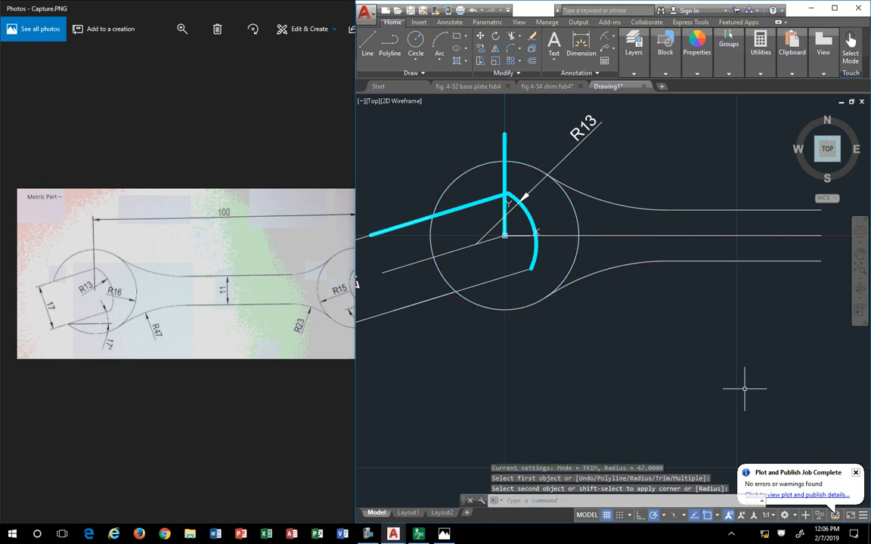